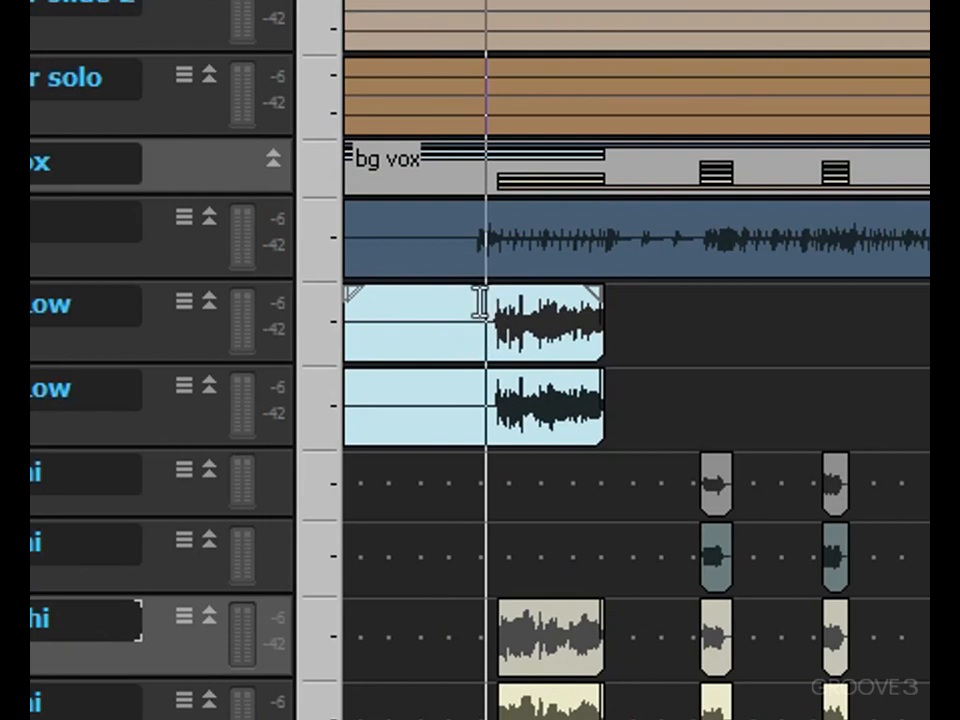
Step: Delete the silence before the first vocal phrase on the bv1 Low and bv2 Low tracks
{"action": "left_click_drag", "start_coordinate": [484, 302], "coordinate": [300, 381]}
{"action": "key", "text": "Delete"}
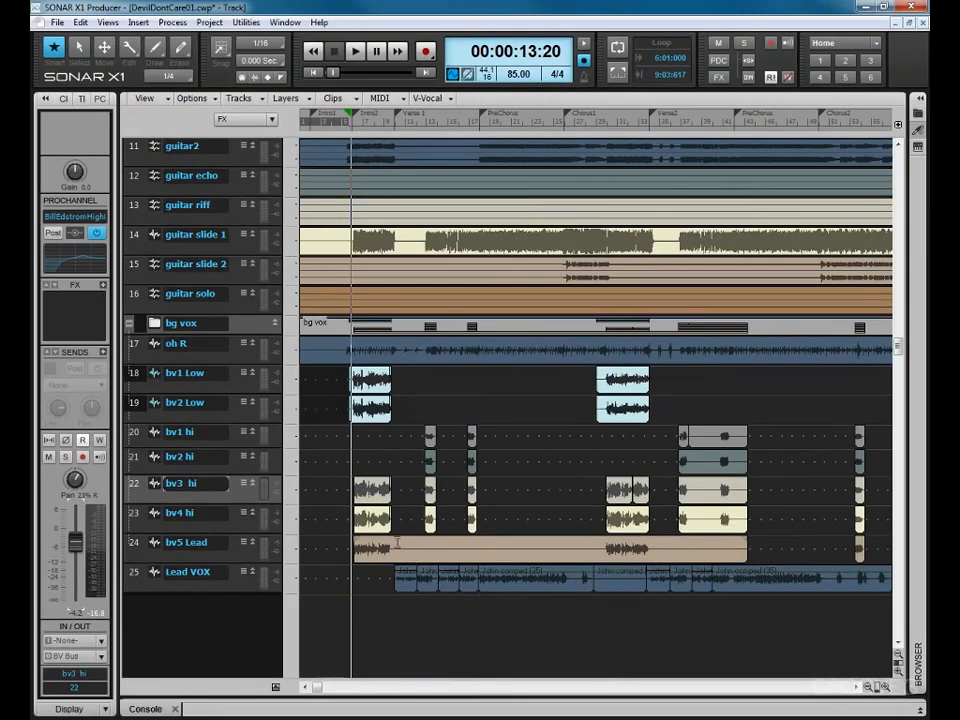
Step: Delete the silent stretches of the long bv5 Lead clip between its two sung phrases and after the second one
{"action": "left_click_drag", "start_coordinate": [476, 549], "coordinate": [603, 551]}
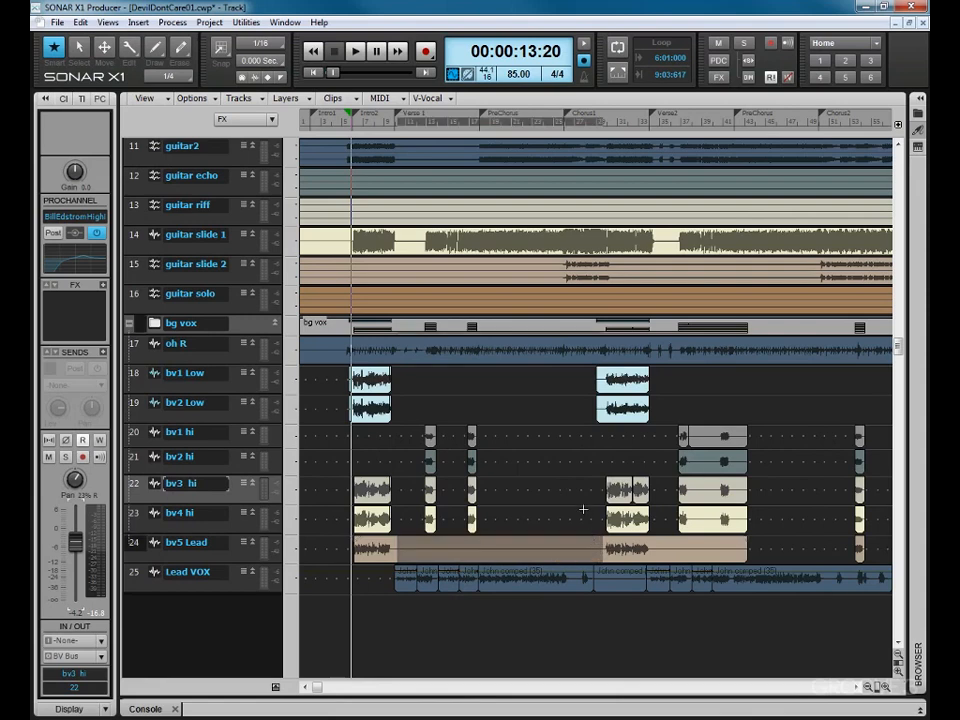
{"action": "key", "text": "Delete"}
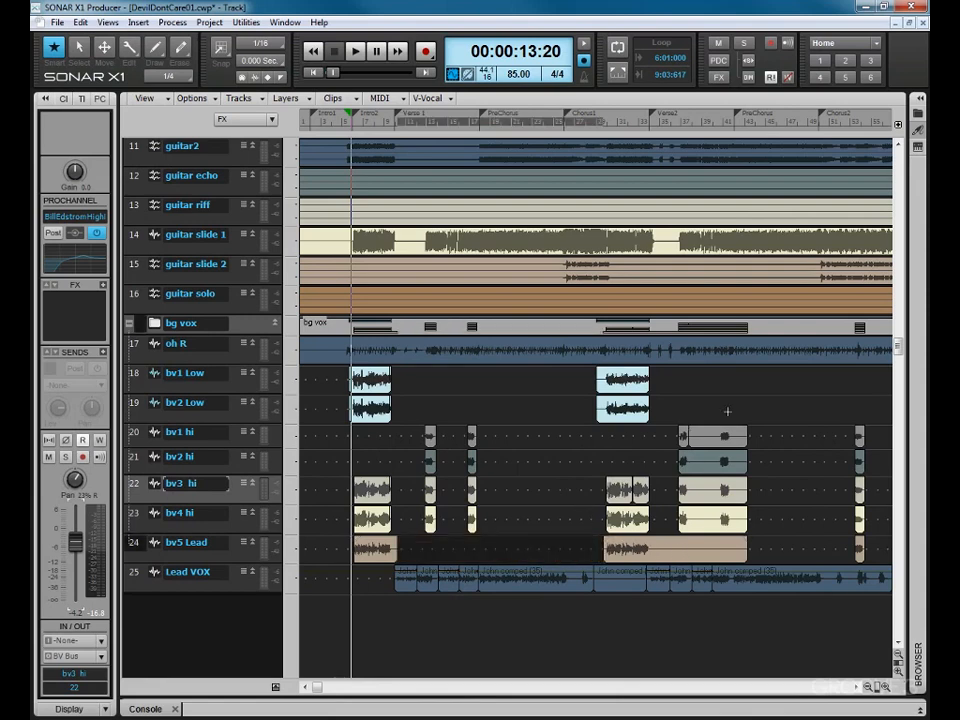
{"action": "left_click_drag", "start_coordinate": [656, 545], "coordinate": [768, 557]}
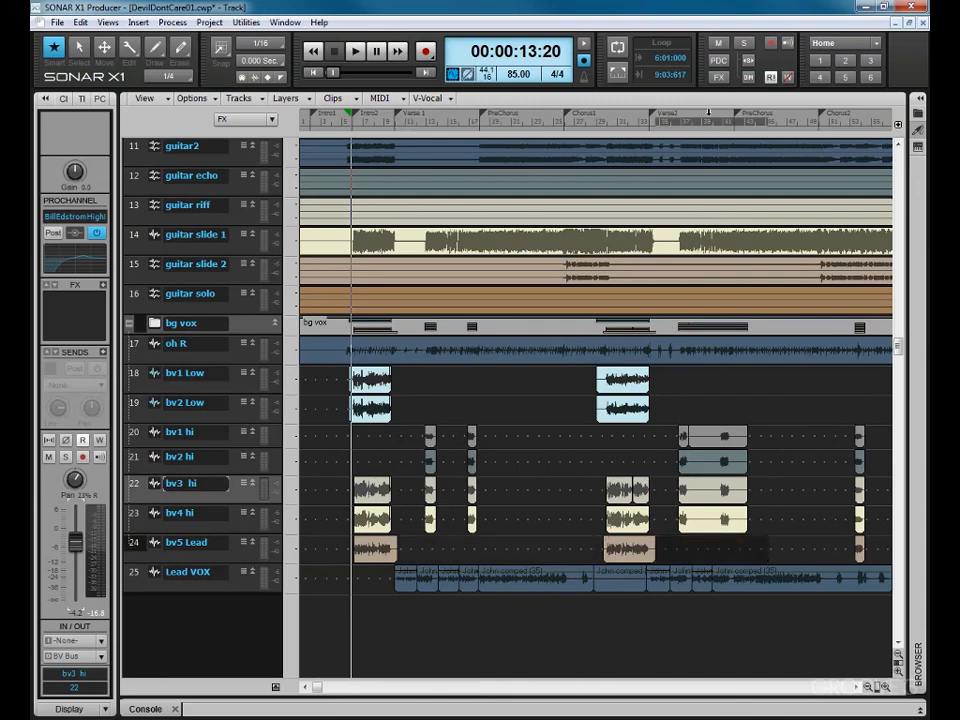
Step: Delete the silent gap between the two Verse2 vocal phrases across the bv1 hi to bv4 hi tracks
{"action": "left_click", "coordinate": [709, 118]}
{"action": "scroll", "coordinate": [708, 126], "scroll_direction": "up", "scroll_amount": 3}
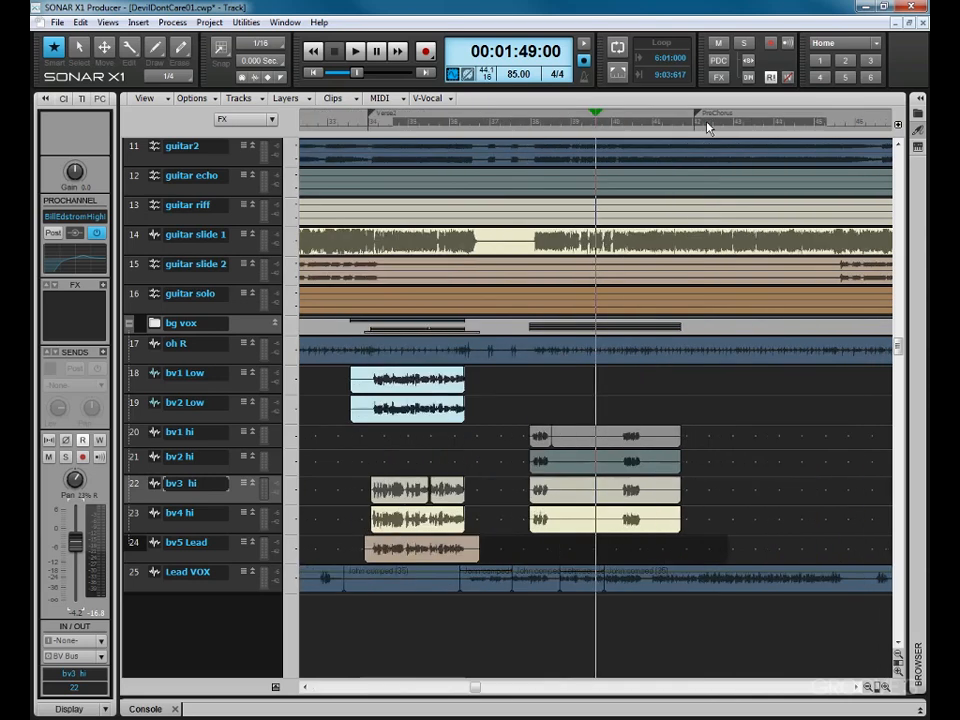
{"action": "scroll", "coordinate": [708, 125], "scroll_direction": "up", "scroll_amount": 2}
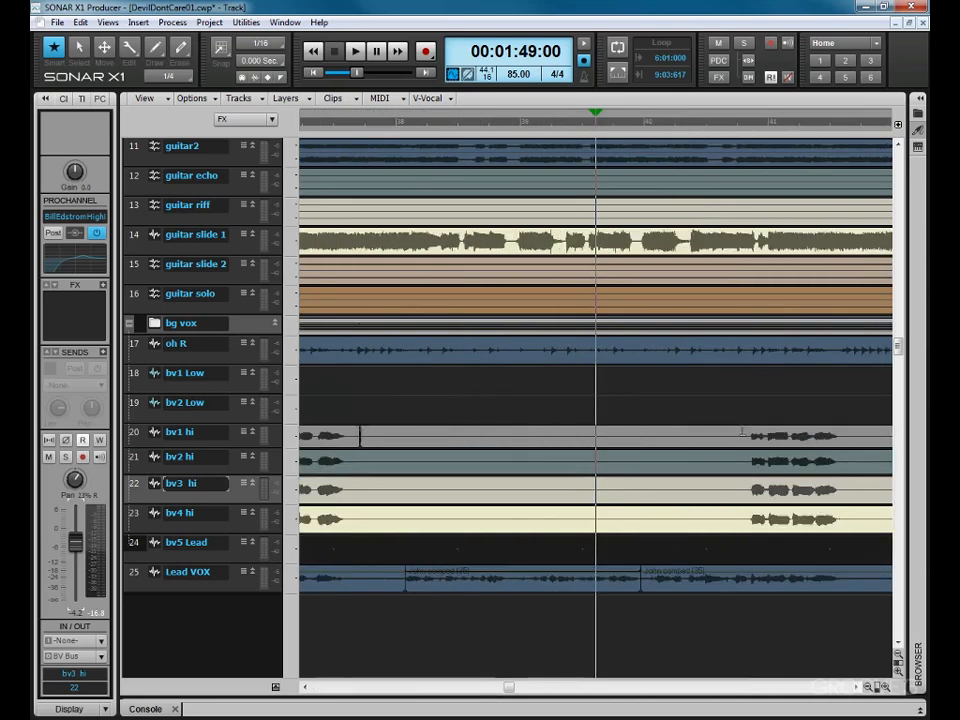
{"action": "mouse_move", "coordinate": [741, 432]}
{"action": "left_mouse_down"}
{"action": "mouse_move", "coordinate": [491, 521]}
{"action": "mouse_move", "coordinate": [356, 524]}
{"action": "left_mouse_up"}
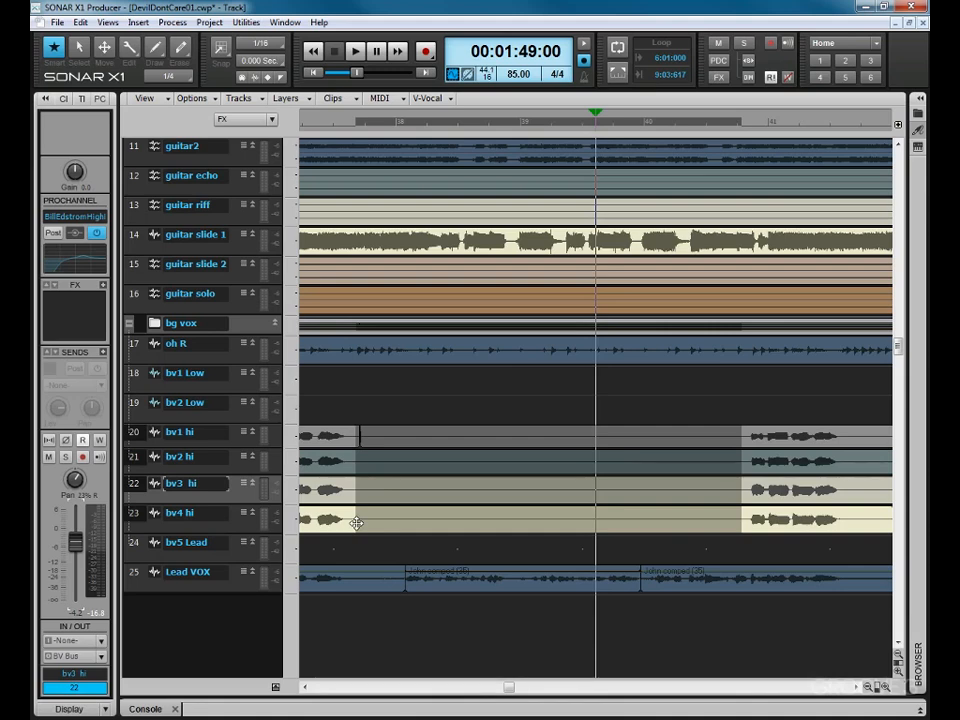
{"action": "key", "text": "Delete"}
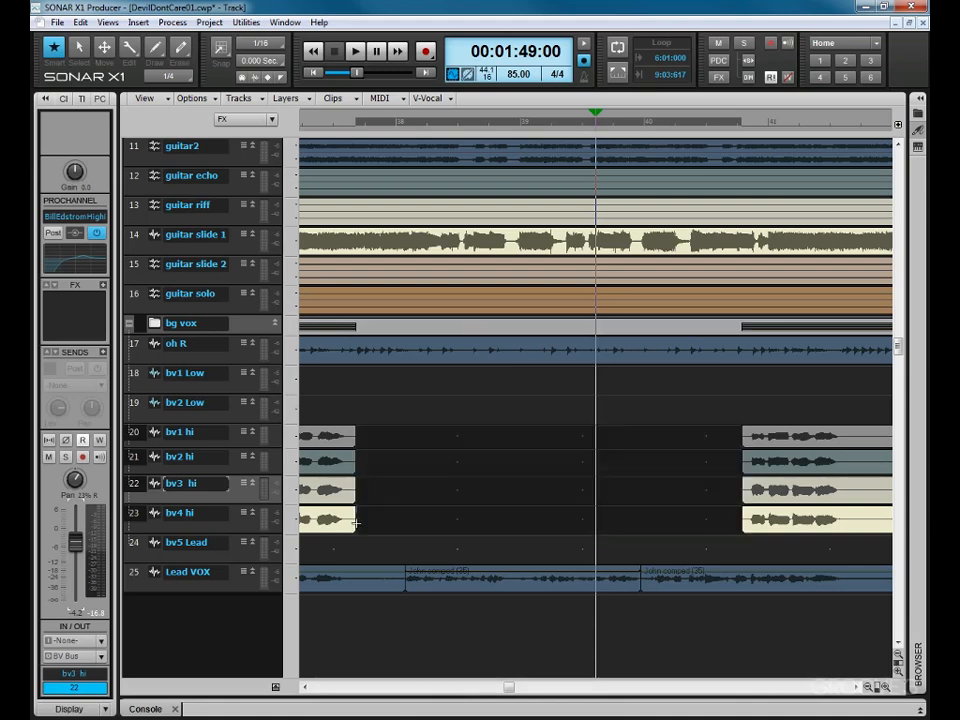
Step: Delete the trailing silence after the vocal phrase around bar 42 on the bv1 hi to bv4 hi tracks
{"action": "key", "text": "ctrl+Left"}
{"action": "key", "text": "ctrl+Left"}
{"action": "key", "text": "ctrl+Left"}
{"action": "key", "text": "ctrl+Left"}
{"action": "key", "text": "ctrl+Left"}
{"action": "key", "text": "ctrl+Left"}
{"action": "key", "text": "ctrl+Left"}
{"action": "key", "text": "ctrl+Left"}
{"action": "key", "text": "ctrl+Left"}
{"action": "key", "text": "ctrl+Left"}
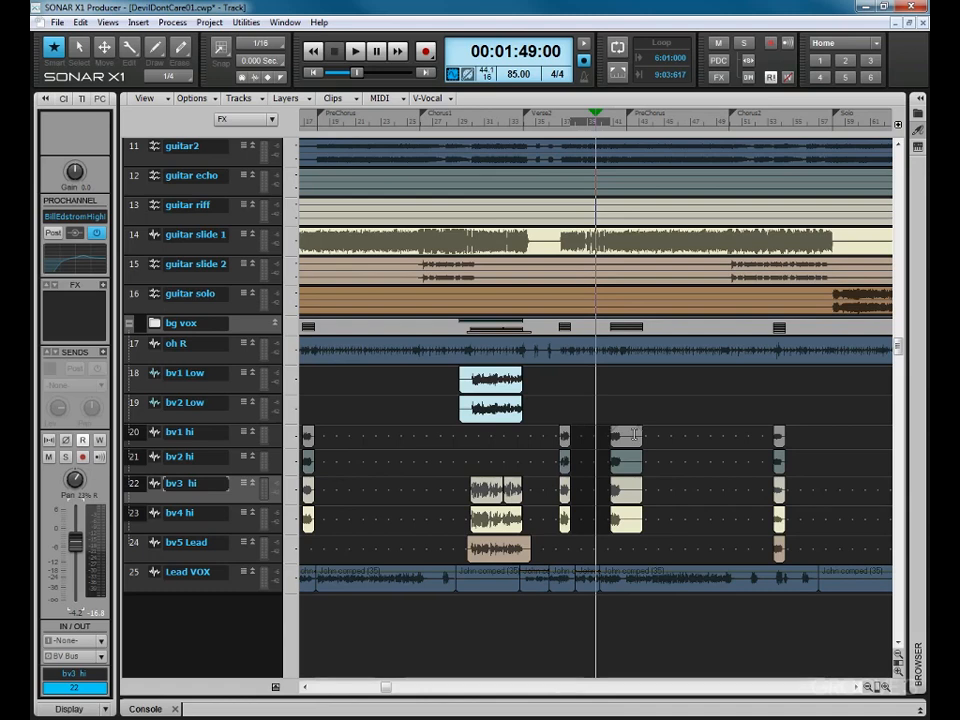
{"action": "left_click", "coordinate": [634, 434]}
{"action": "key", "text": "ctrl+Right"}
{"action": "key", "text": "ctrl+Right"}
{"action": "key", "text": "ctrl+Right"}
{"action": "key", "text": "ctrl+Right"}
{"action": "key", "text": "ctrl+Right"}
{"action": "key", "text": "ctrl+Right"}
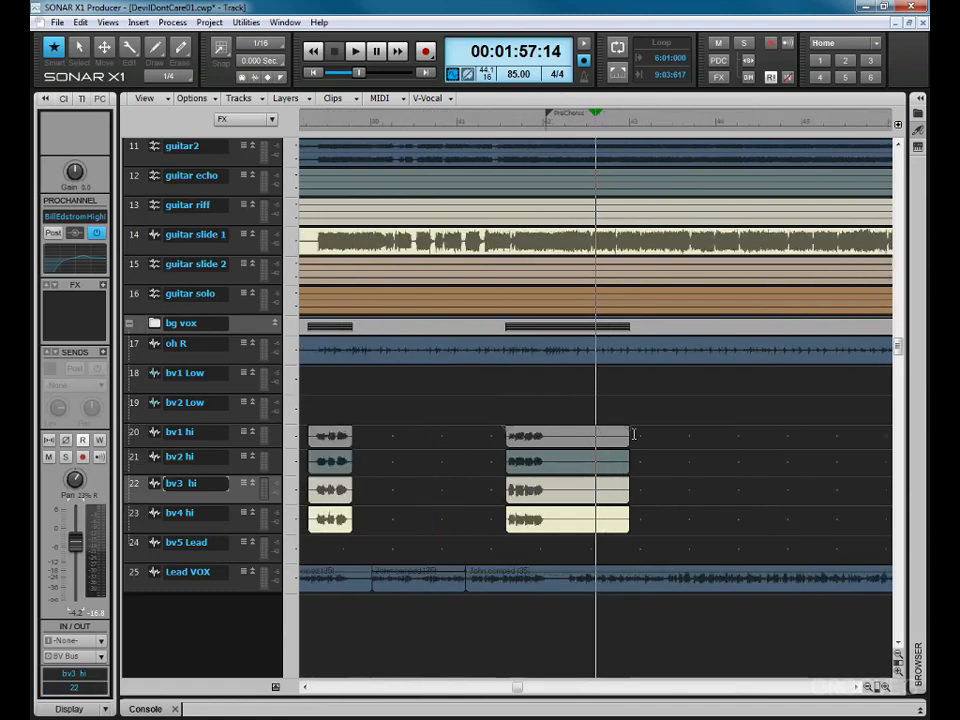
{"action": "key", "text": "ctrl+Right"}
{"action": "key", "text": "ctrl+Right"}
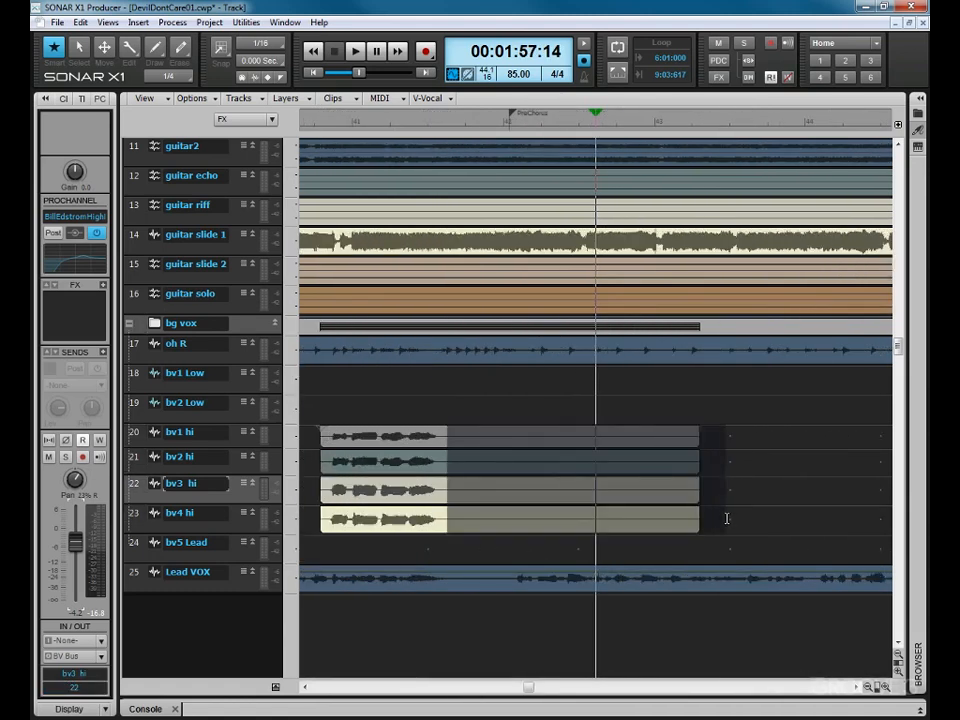
{"action": "key", "text": "Delete"}
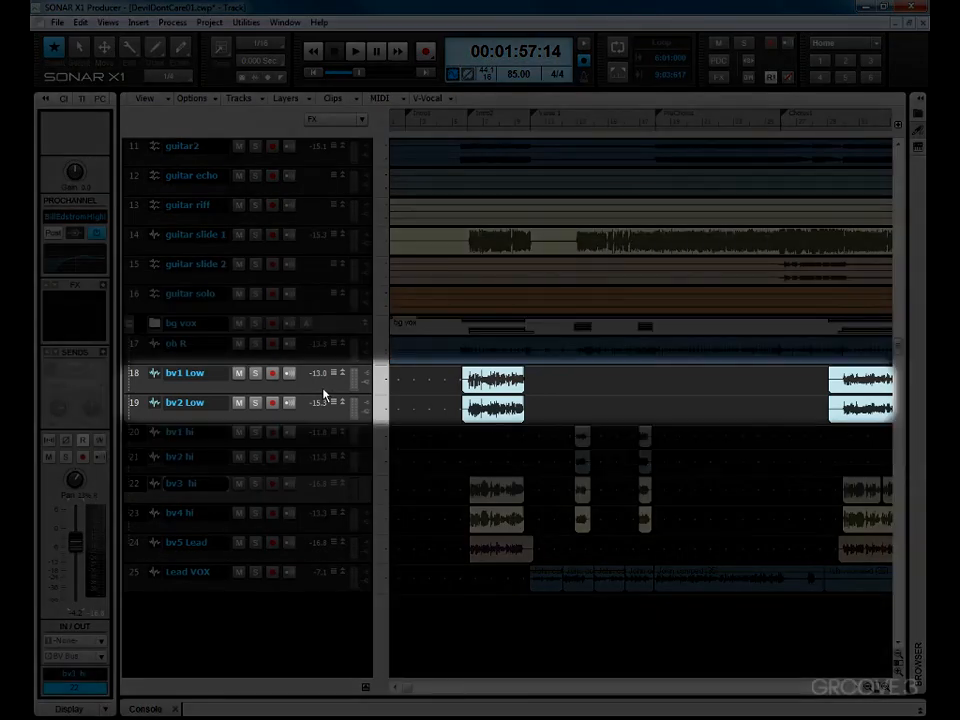
Step: Check the panning of bv1 Low and bv2 Low, solo both tracks and play back their Intro2 phrase
{"action": "left_click", "coordinate": [323, 387]}
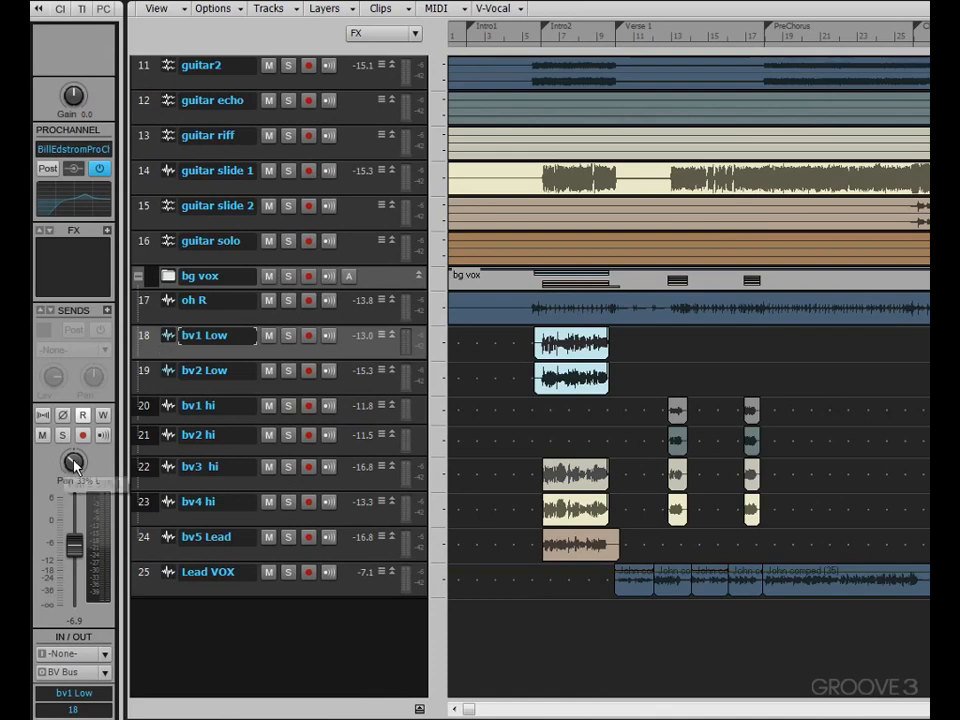
{"action": "left_click", "coordinate": [159, 381]}
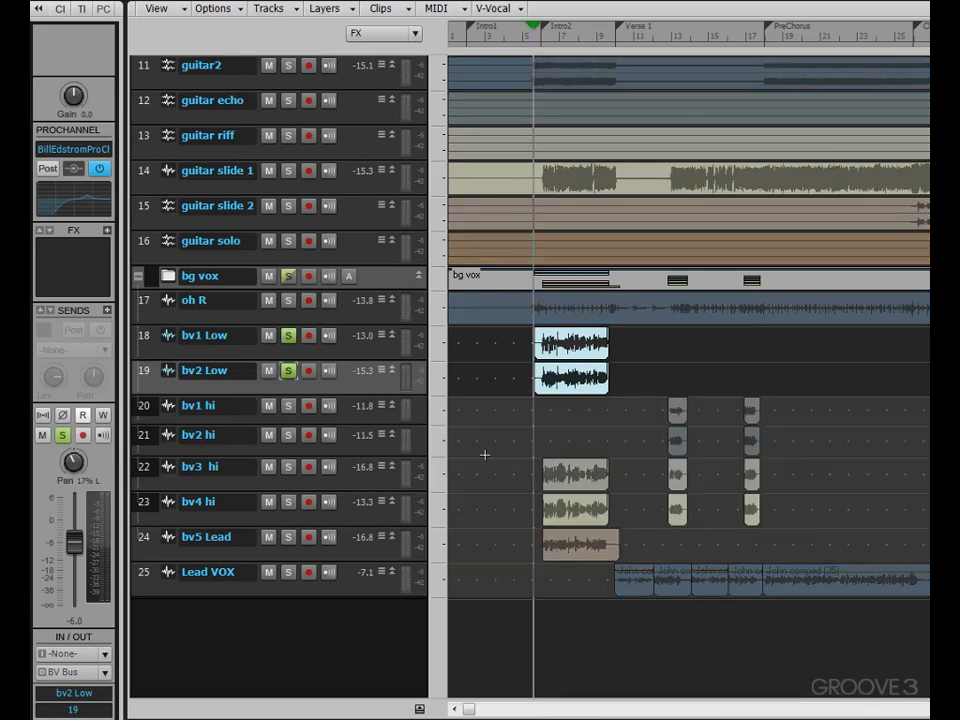
{"action": "key", "text": "space"}
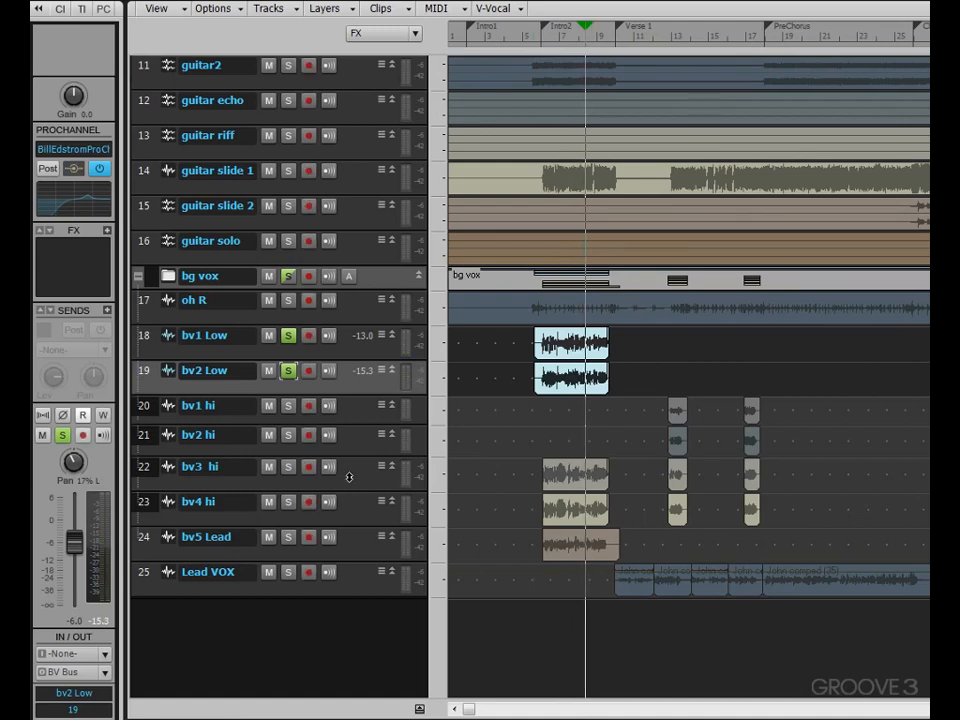
Step: Add bv3 hi and bv4 hi to the solo, check their panning, and play back from just before Intro2
{"action": "left_click", "coordinate": [169, 478]}
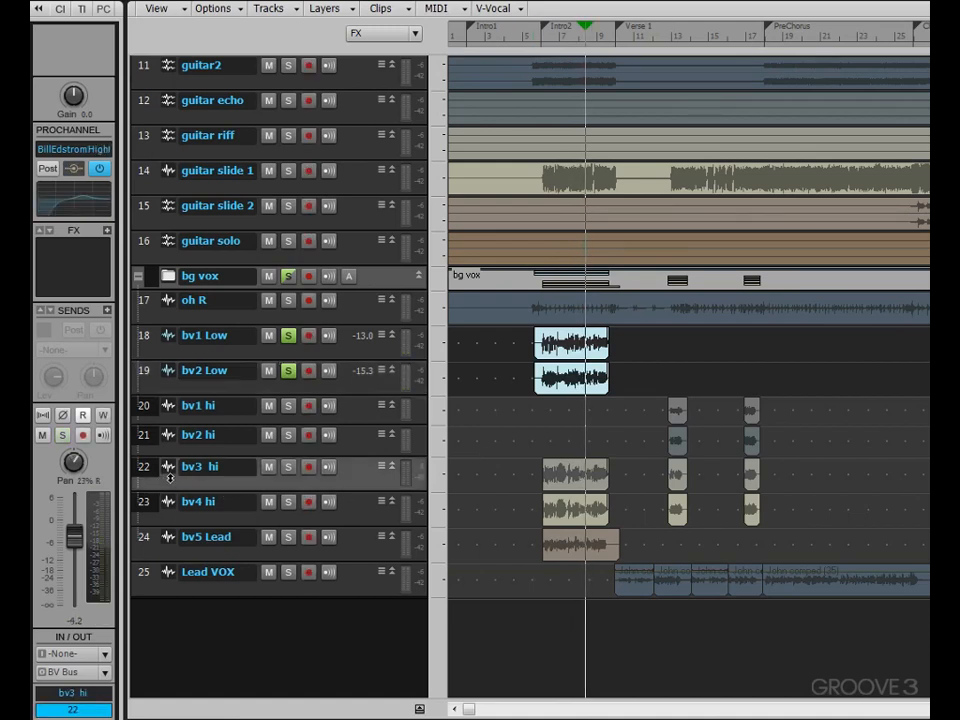
{"action": "left_click", "coordinate": [289, 467]}
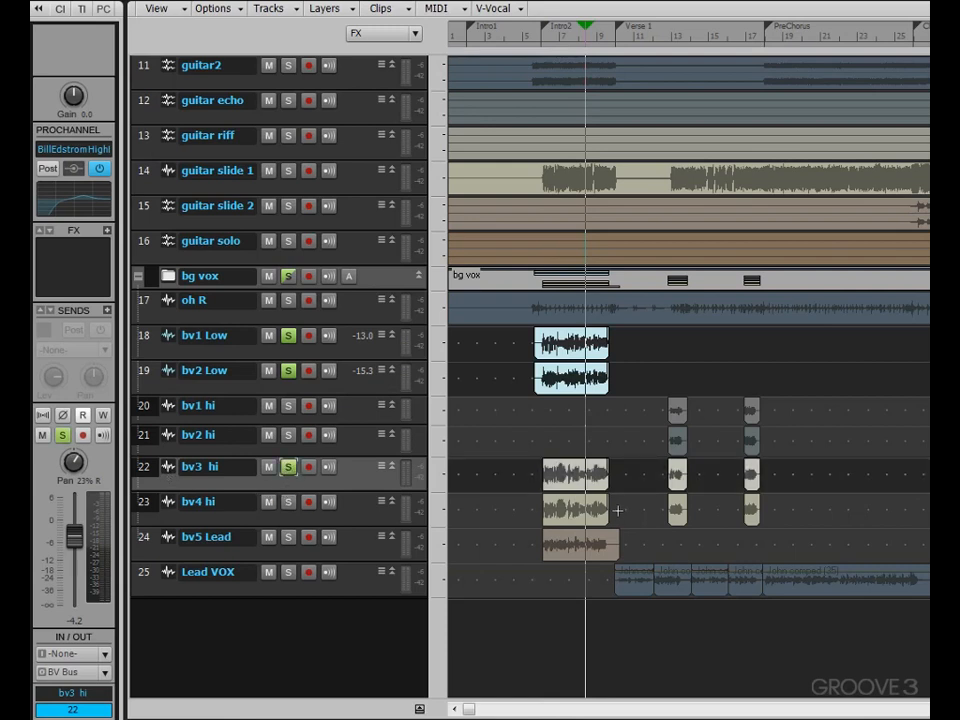
{"action": "left_click", "coordinate": [289, 502]}
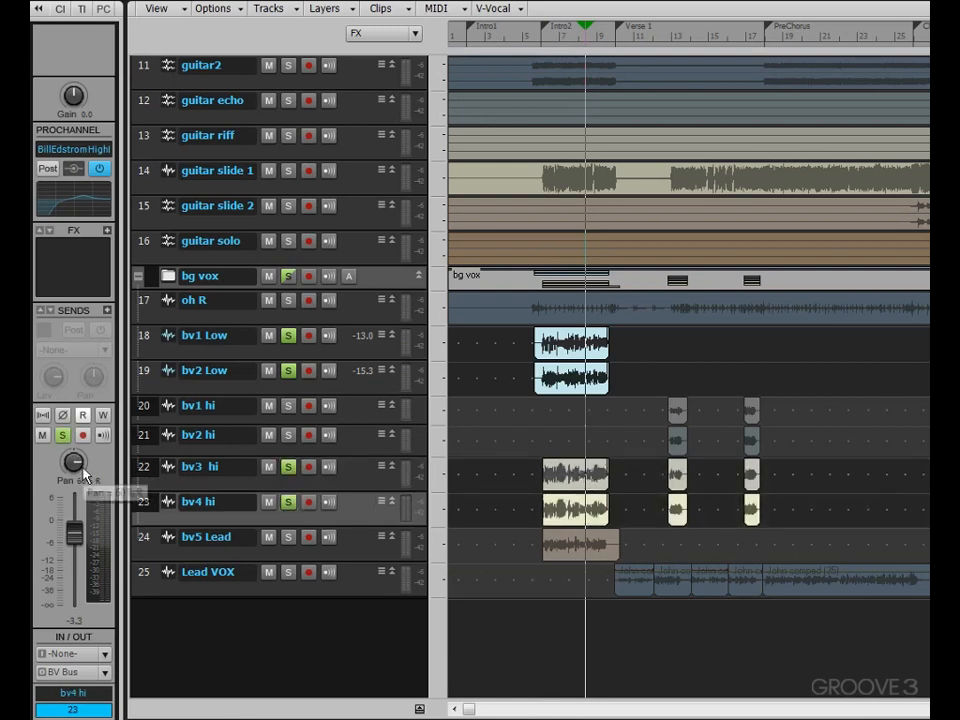
{"action": "left_click", "coordinate": [537, 43]}
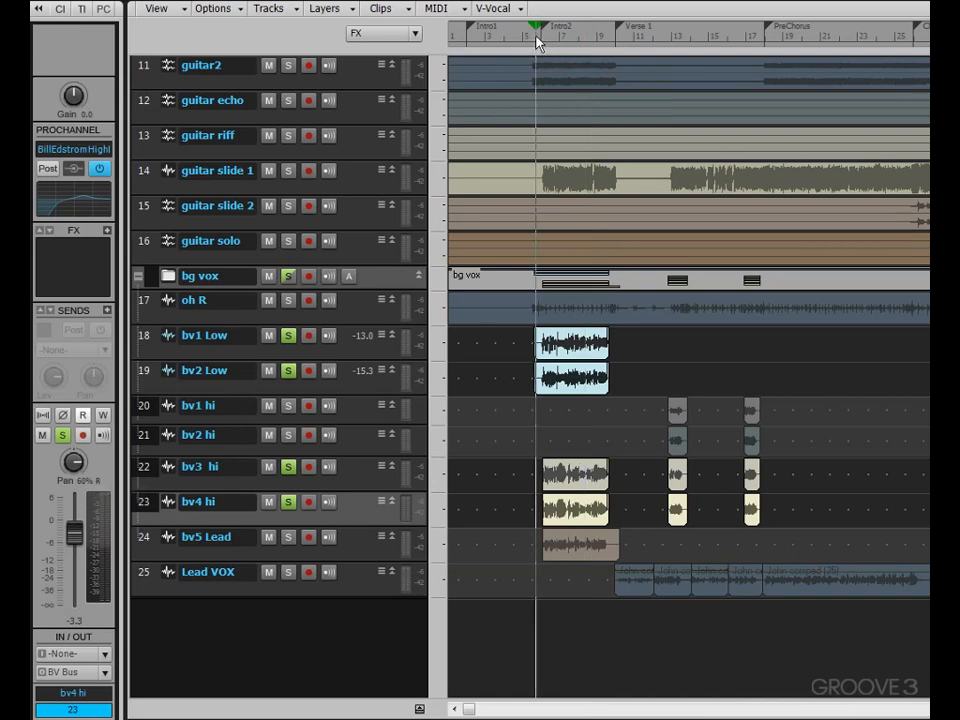
{"action": "key", "text": "space"}
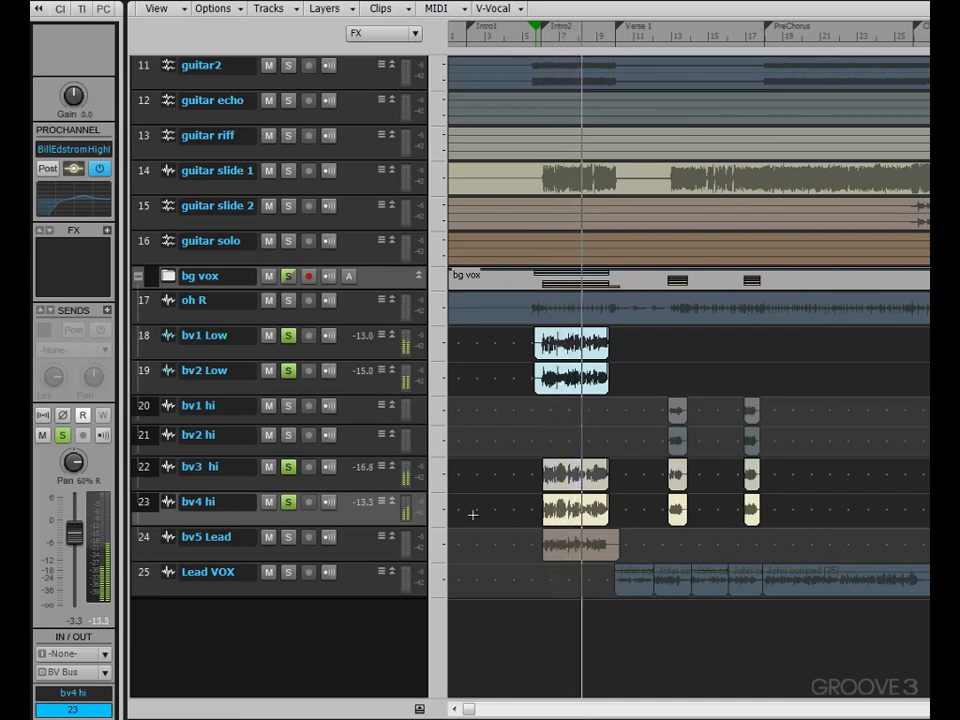
{"action": "key", "text": "space"}
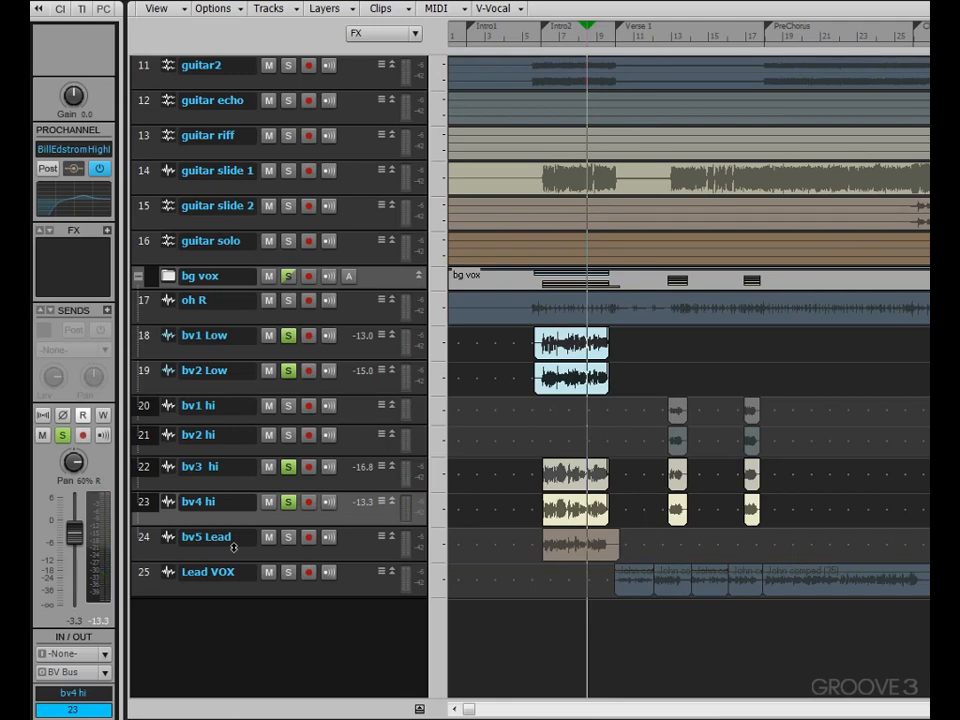
Step: Add bv5 Lead to the solo and play all five background vocals from just before Intro2
{"action": "left_click", "coordinate": [288, 538]}
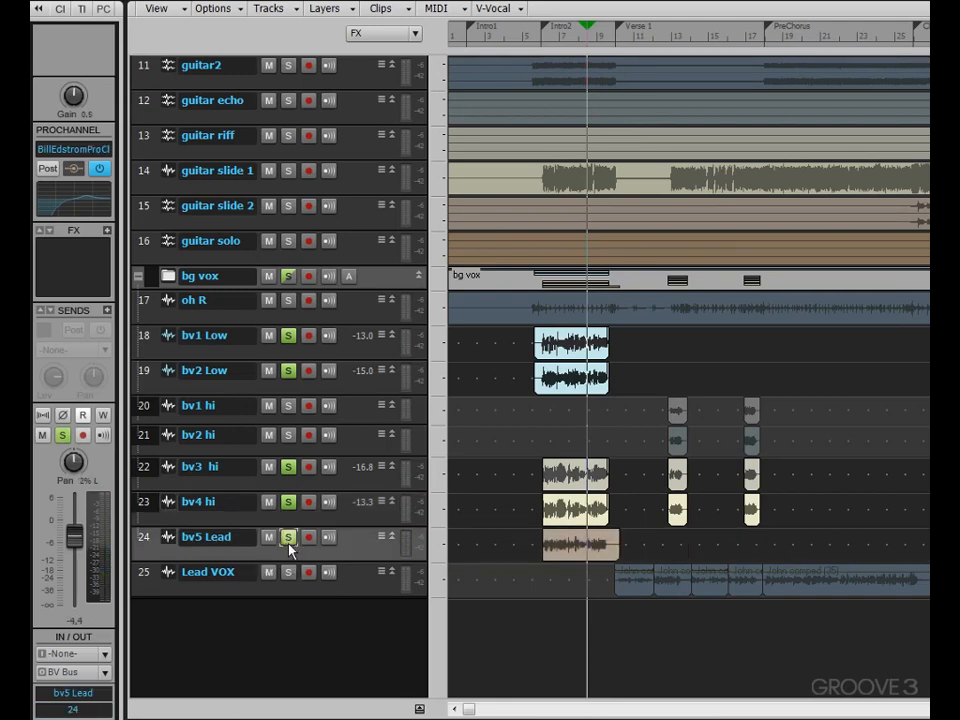
{"action": "left_click", "coordinate": [288, 545]}
{"action": "left_click", "coordinate": [537, 50]}
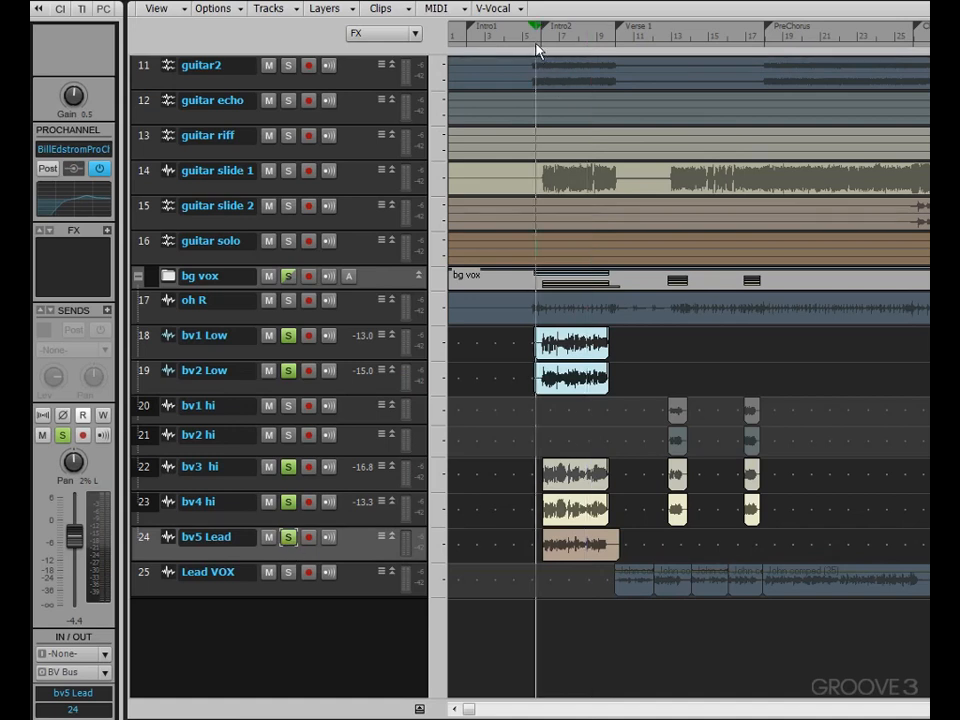
{"action": "key", "text": "space"}
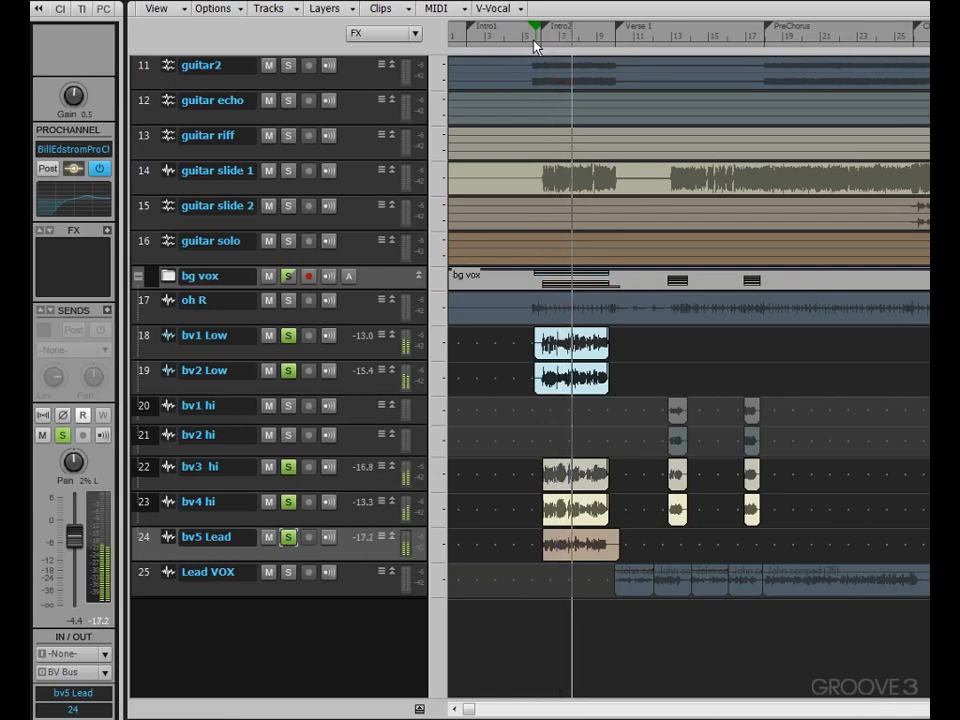
{"action": "key", "text": "space"}
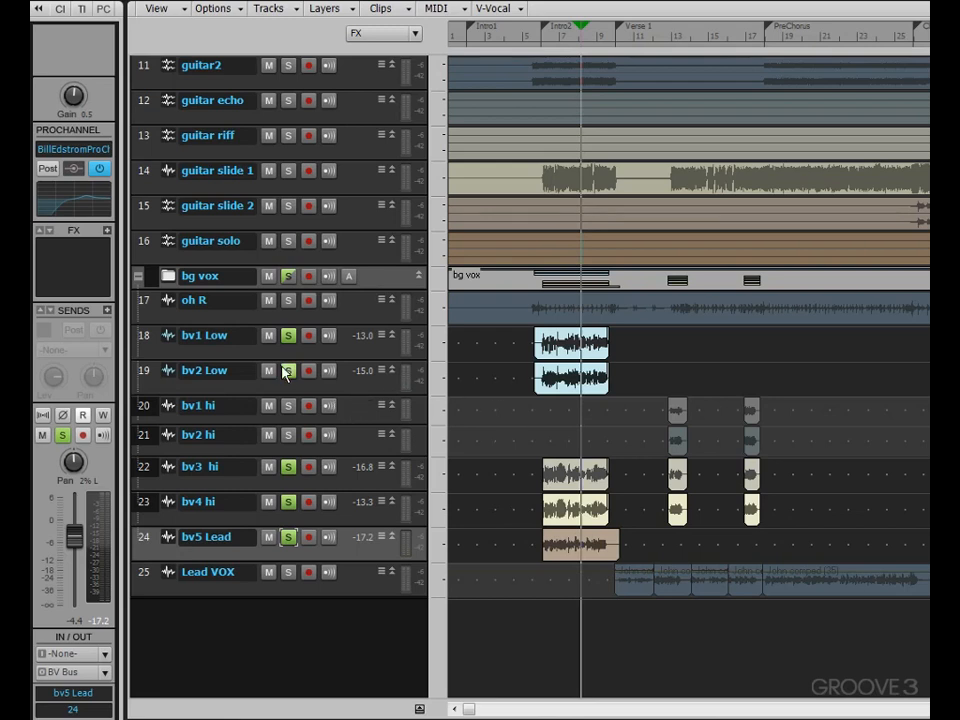
Step: Show the ProChannel settings for bv1 Low, audition the track in solo, and clear its solo
{"action": "left_click", "coordinate": [144, 345]}
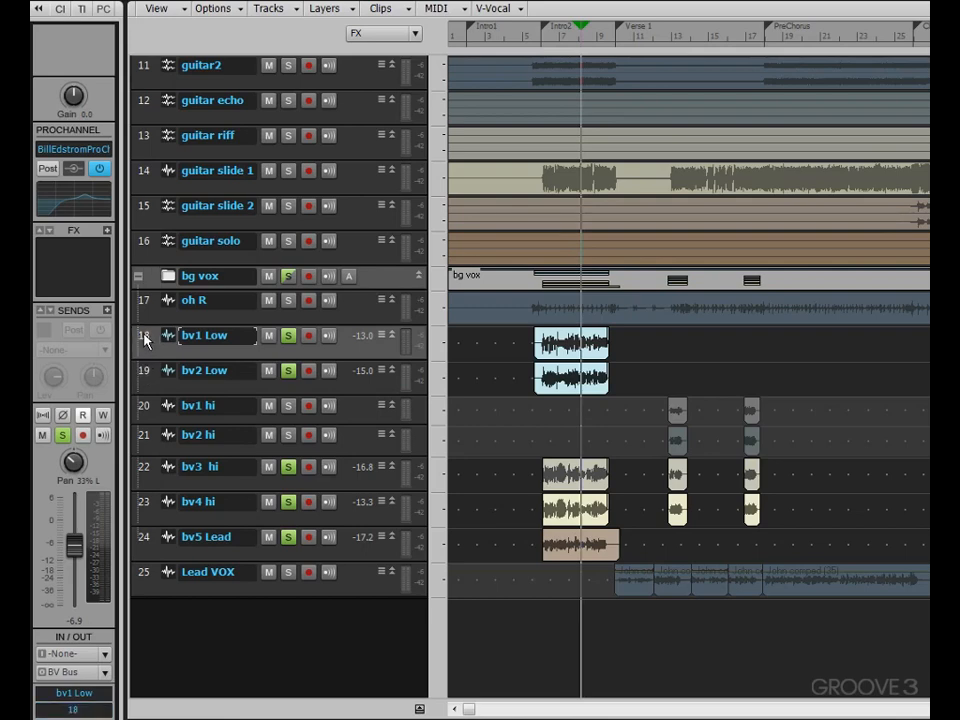
{"action": "left_click", "coordinate": [104, 14]}
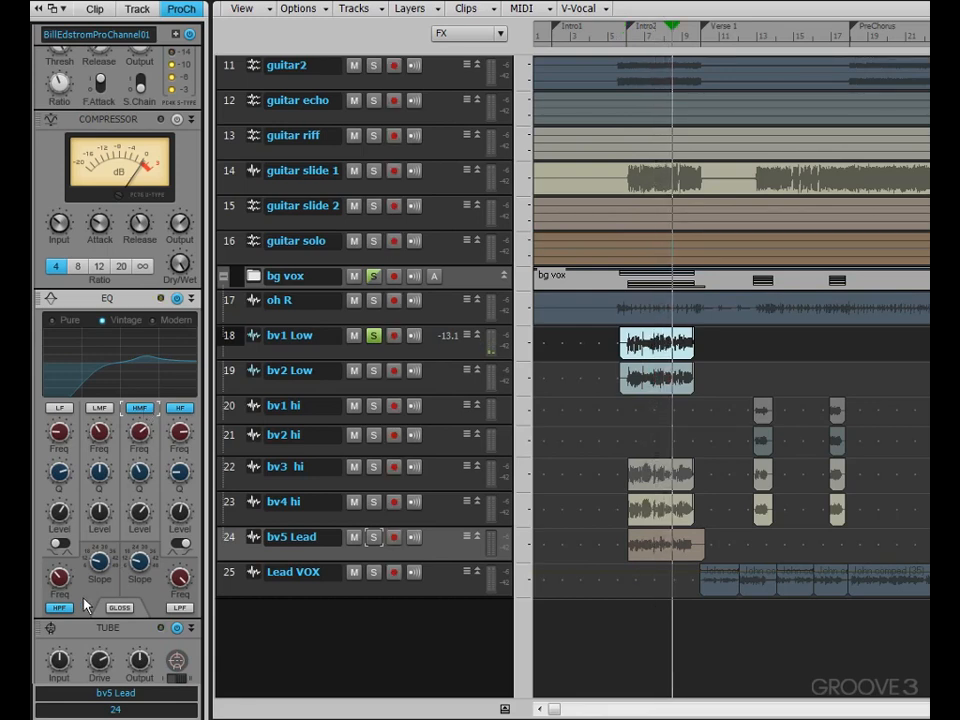
{"action": "left_click", "coordinate": [373, 335]}
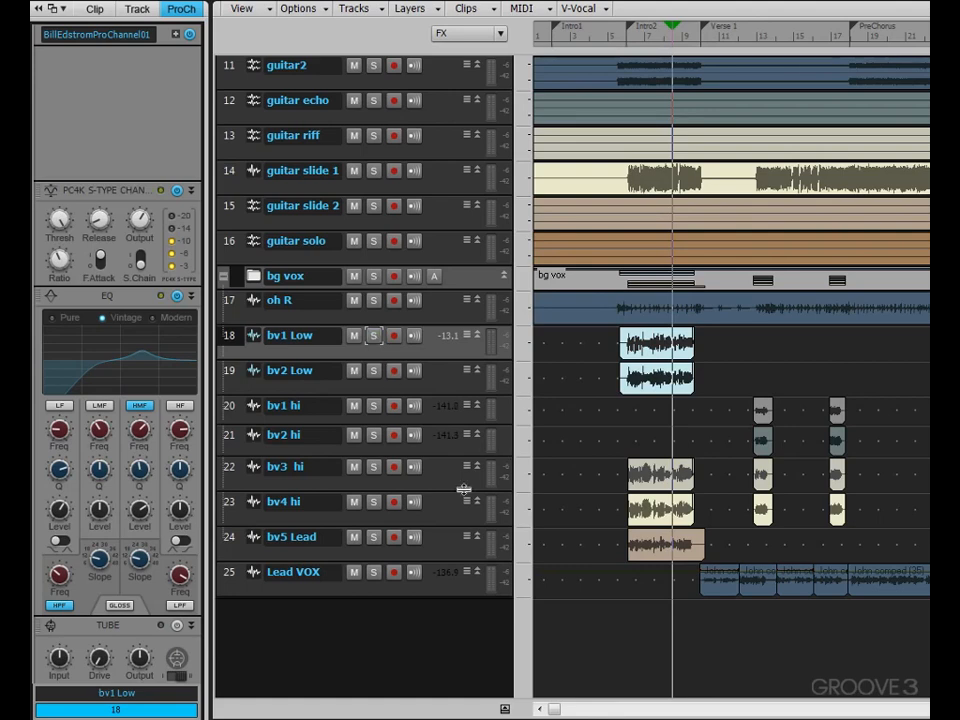
Step: Solo bv3 hi and bv4 hi, inspect the HMF frequency in their ProChannel EQ, and clear the solos
{"action": "left_click", "coordinate": [373, 466]}
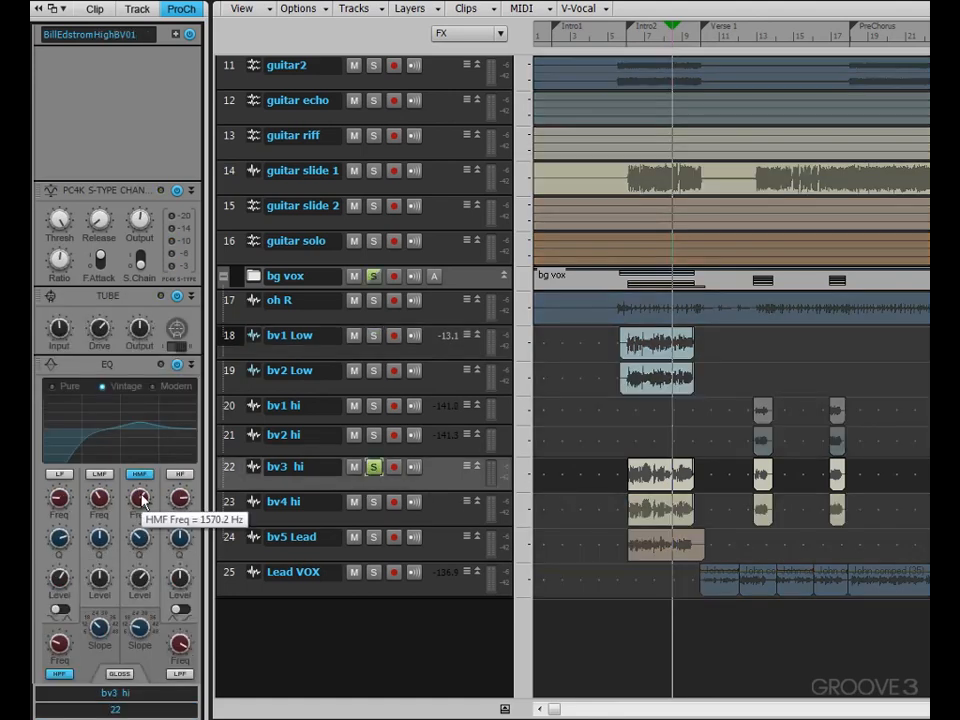
{"action": "left_click", "coordinate": [374, 503]}
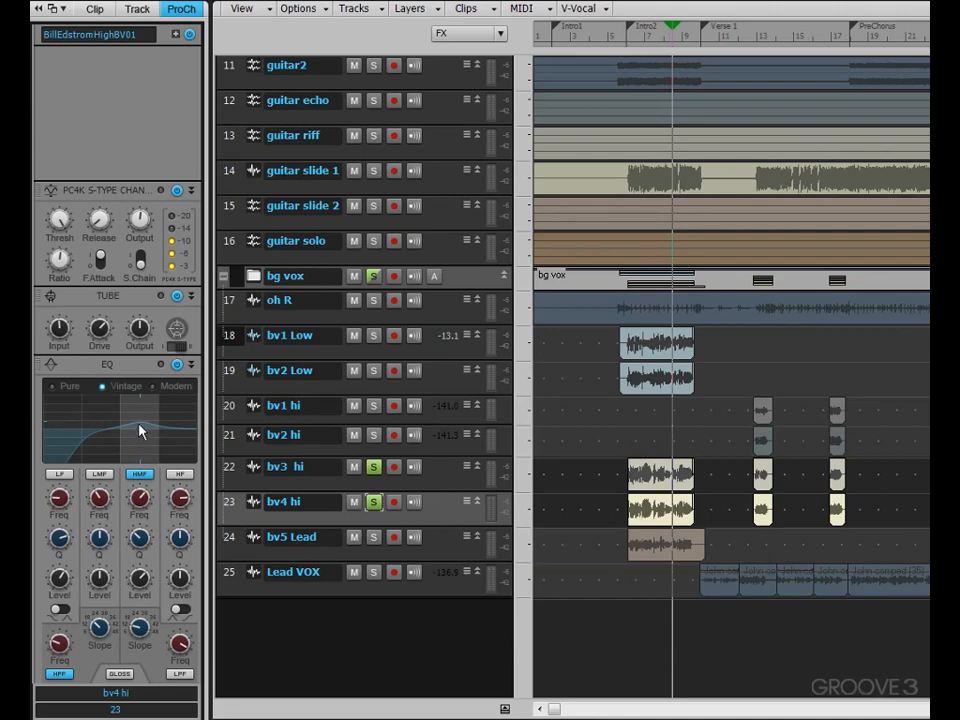
{"action": "mouse_move", "coordinate": [141, 501]}
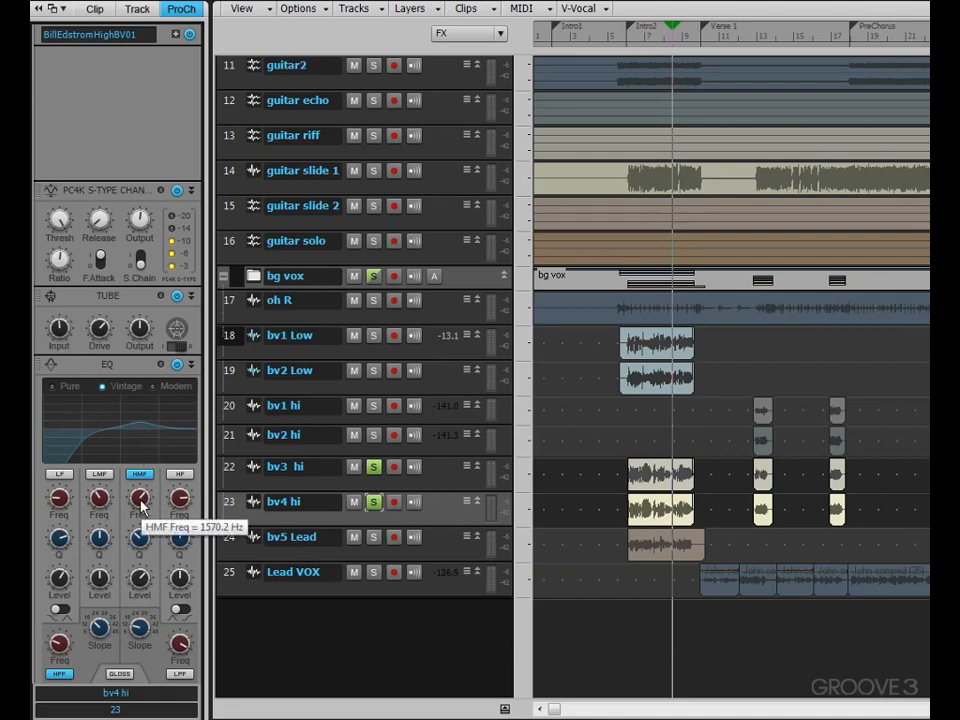
{"action": "left_click", "coordinate": [374, 502]}
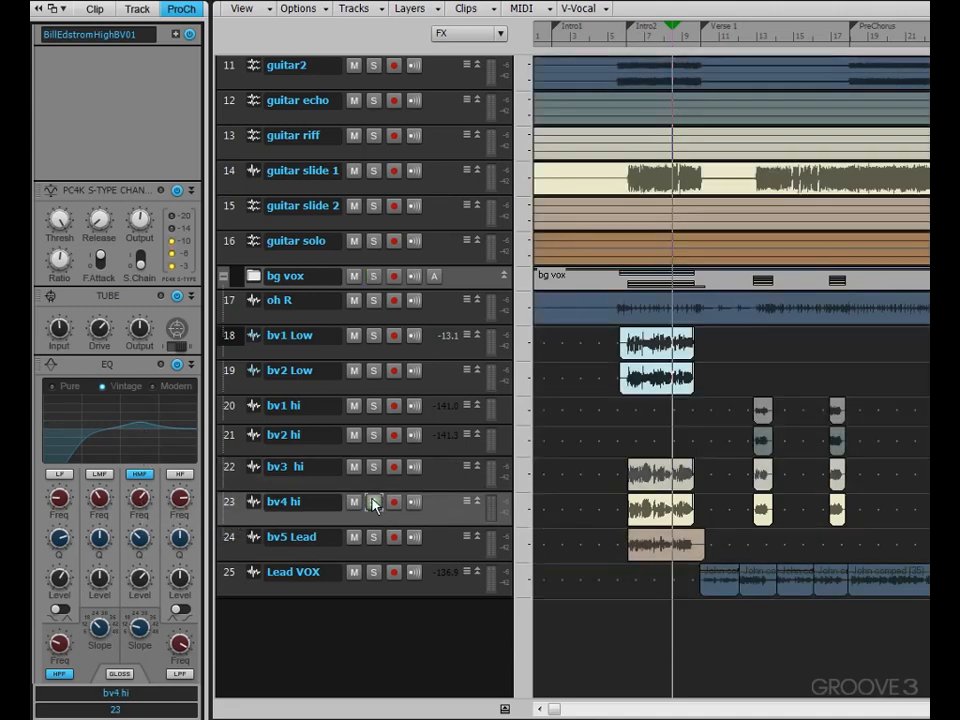
{"action": "left_click", "coordinate": [449, 549]}
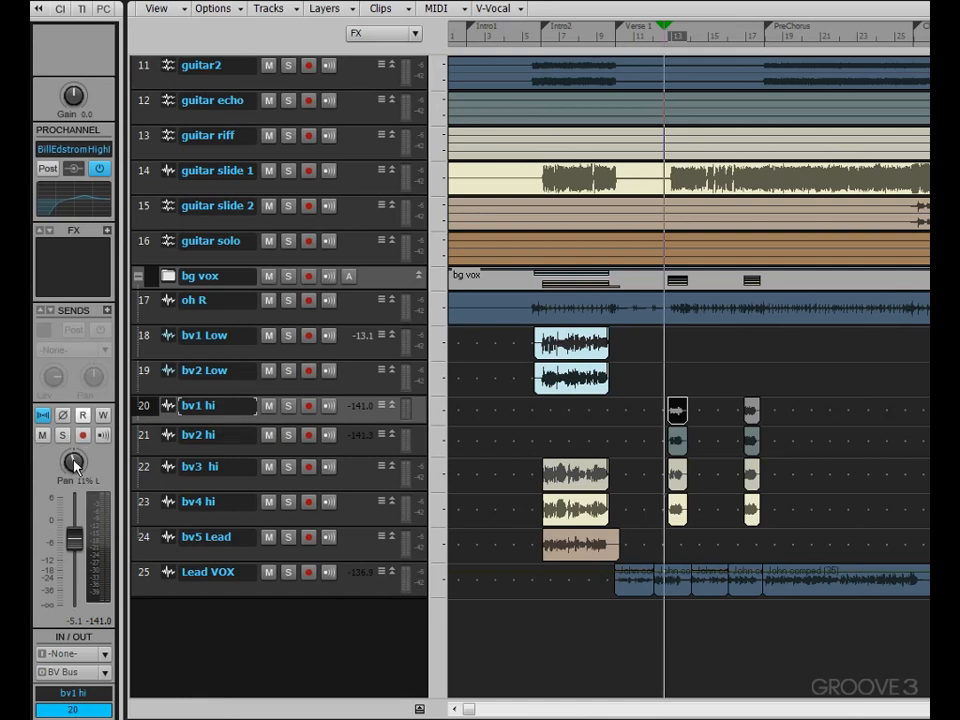
Step: Check the pan positions of the bv1 hi, bv2 hi and bv3 hi tracks one after another
{"action": "left_click_drag", "start_coordinate": [73, 461], "coordinate": [73, 465]}
{"action": "left_click", "coordinate": [146, 435]}
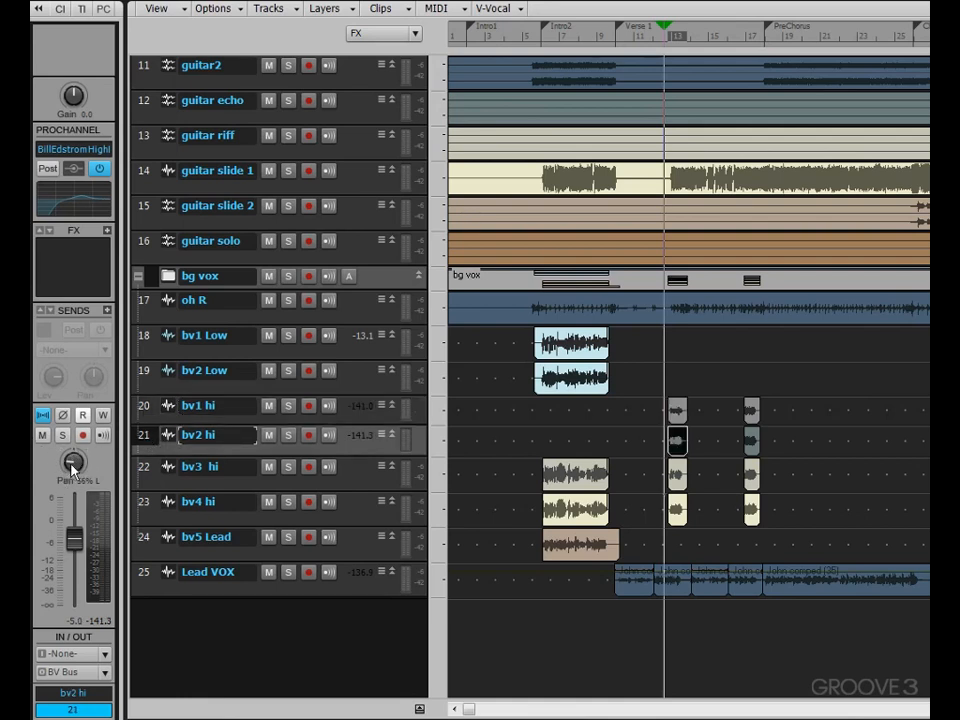
{"action": "left_click", "coordinate": [146, 466]}
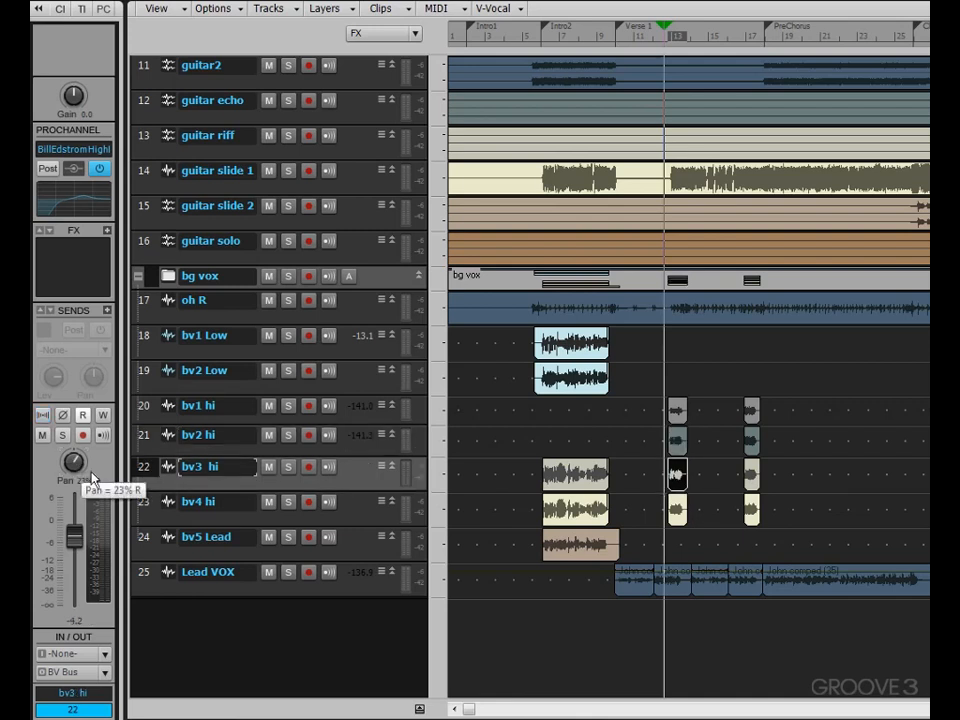
Step: Check the pan position of the bv4 hi track and play the Verse 1 background vocals in the full mix
{"action": "left_click", "coordinate": [146, 509]}
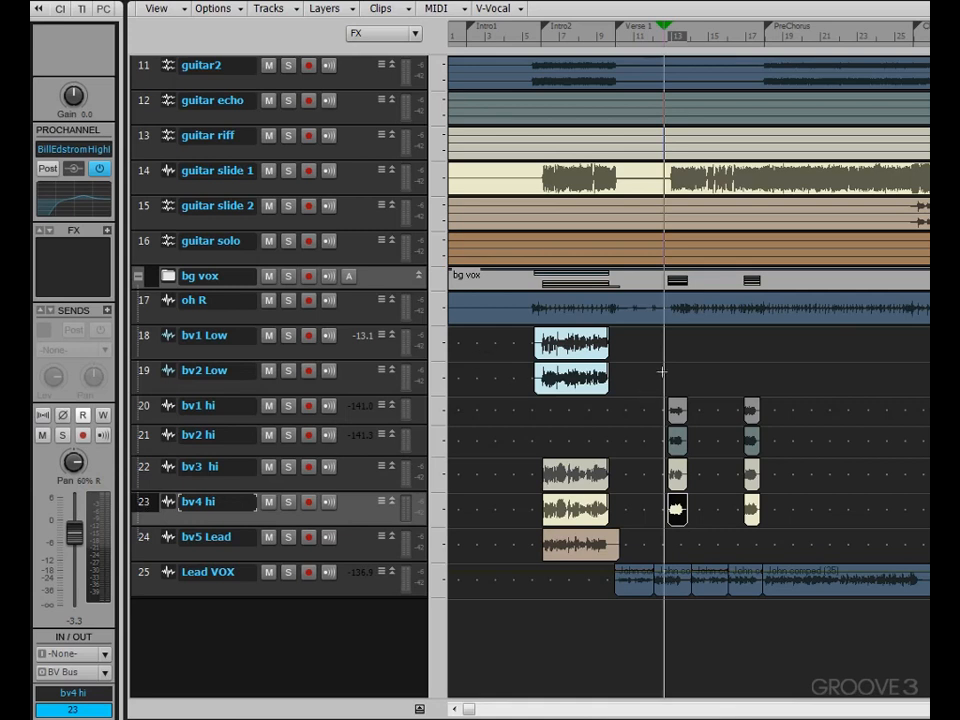
{"action": "key", "text": "space"}
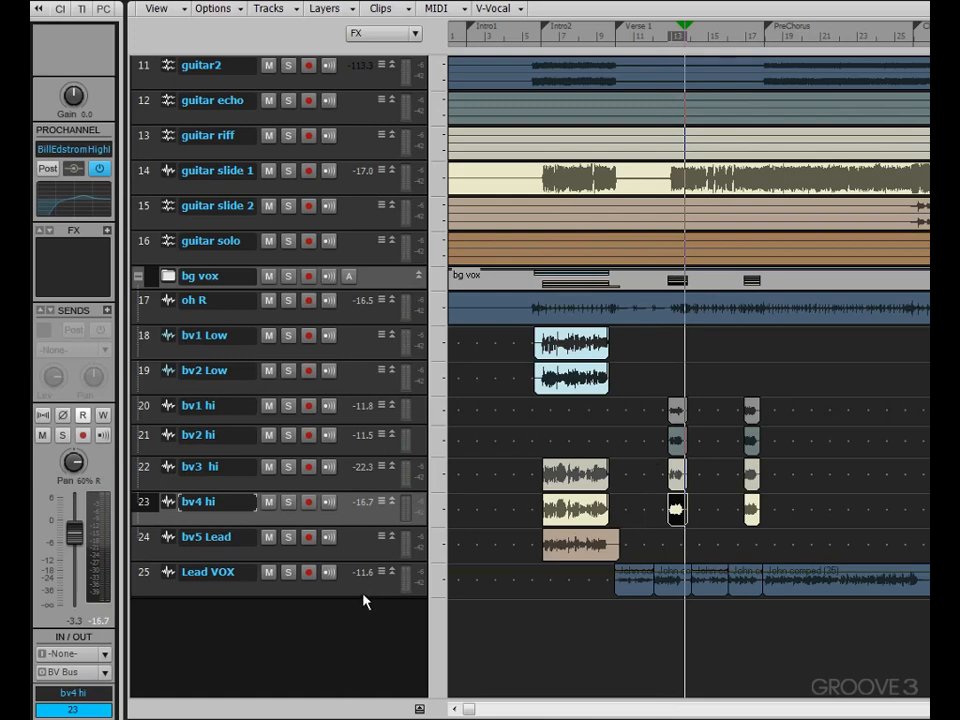
Step: Show the ProChannel of bv1 Low and inspect its PC4K S-Type compressor's ratio, threshold, release, fast attack and output settings
{"action": "left_click", "coordinate": [200, 354]}
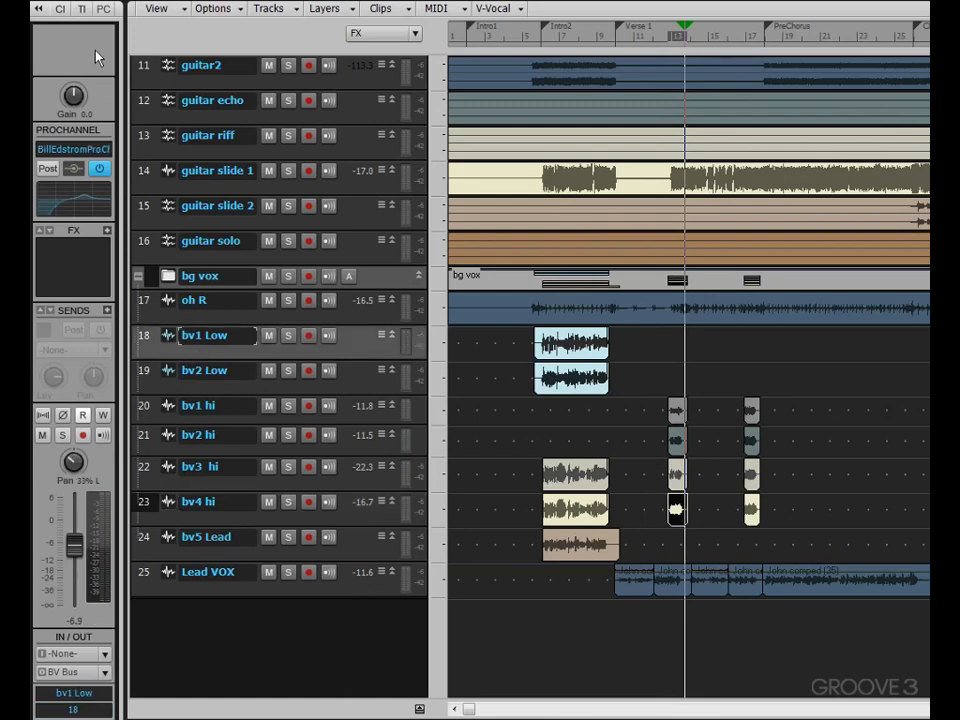
{"action": "left_click", "coordinate": [103, 10]}
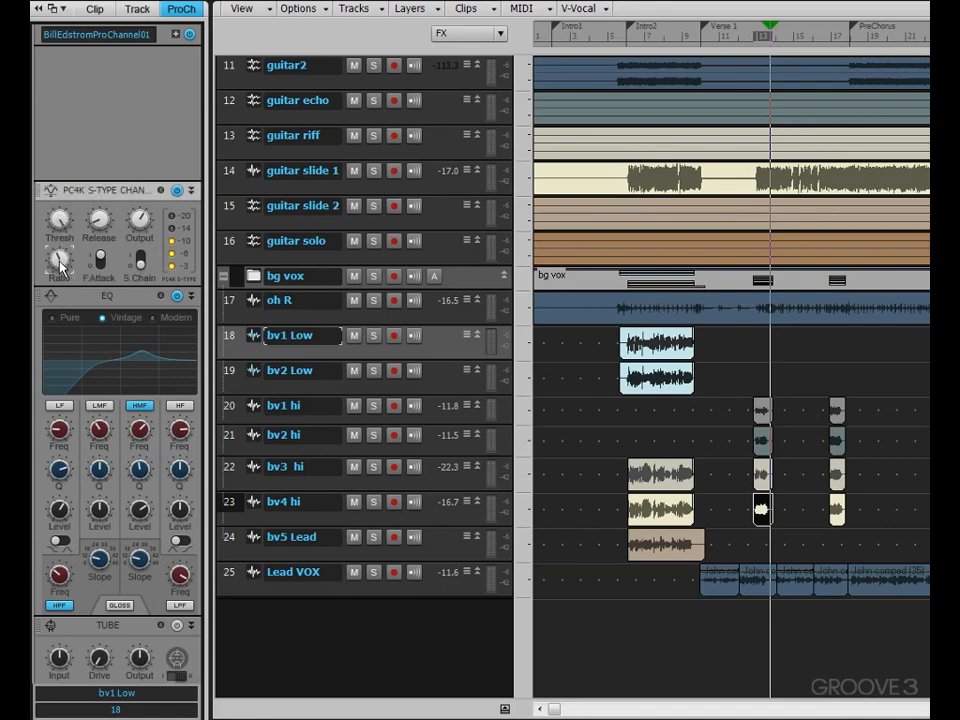
{"action": "mouse_move", "coordinate": [60, 263]}
{"action": "left_click_drag", "start_coordinate": [57, 214], "coordinate": [50, 166]}
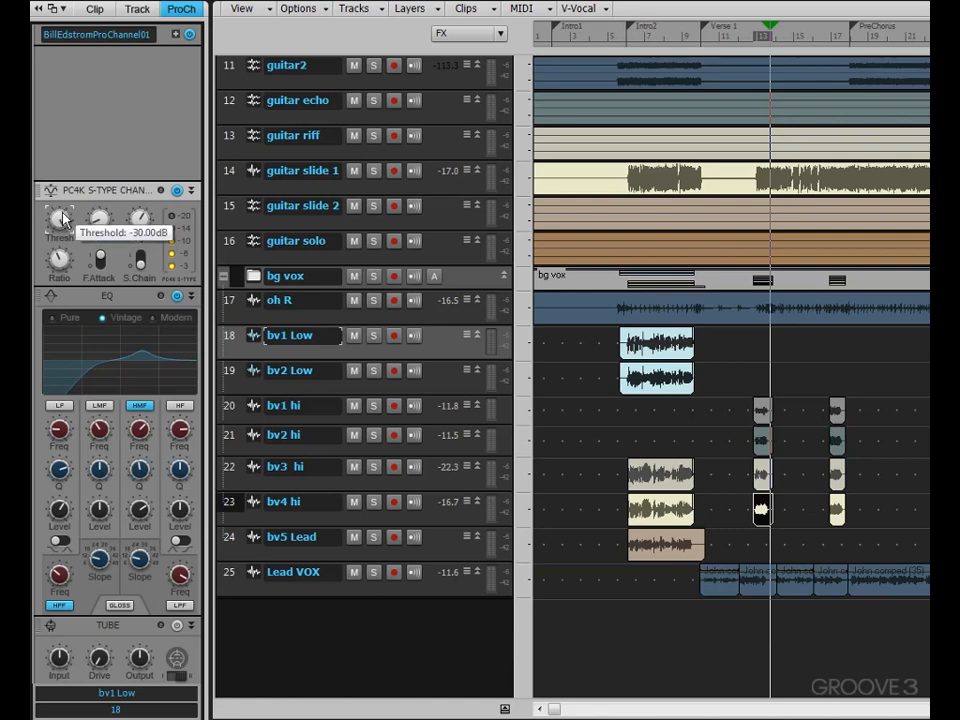
{"action": "mouse_move", "coordinate": [104, 226]}
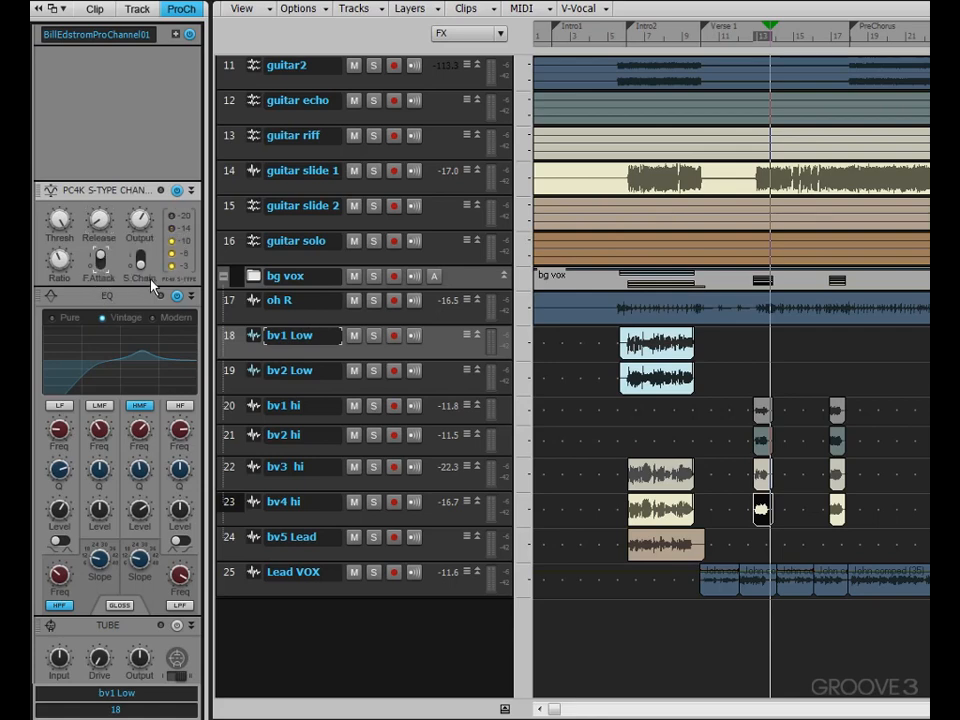
{"action": "left_click_drag", "start_coordinate": [141, 221], "coordinate": [140, 220]}
Step: Play the full mix from just before Intro2 through the background vocal section
{"action": "key", "text": "space"}
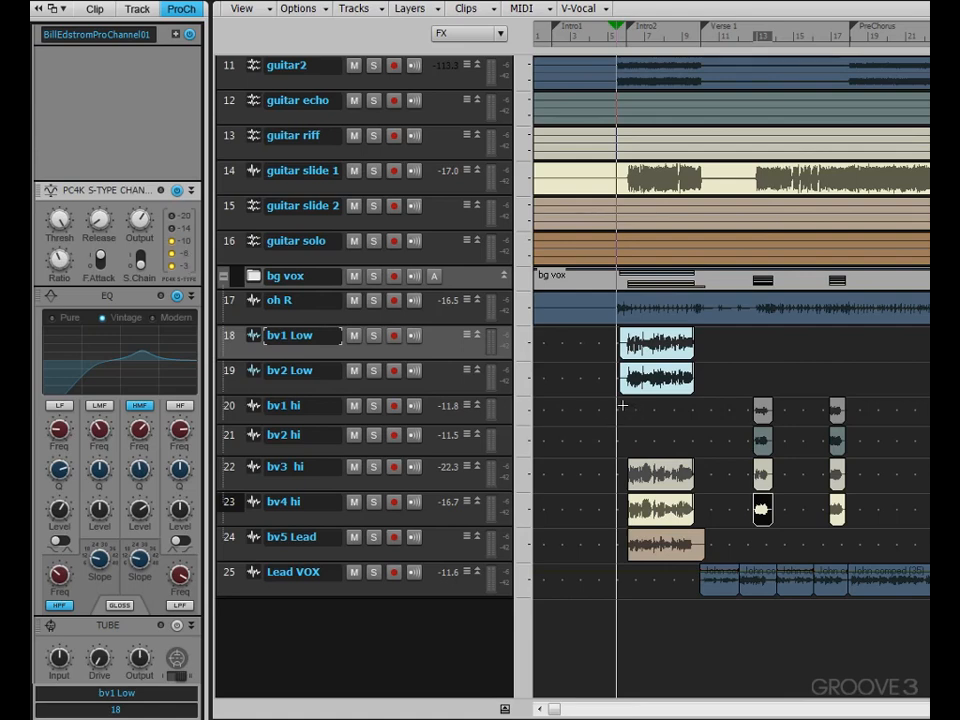
{"action": "key", "text": "space"}
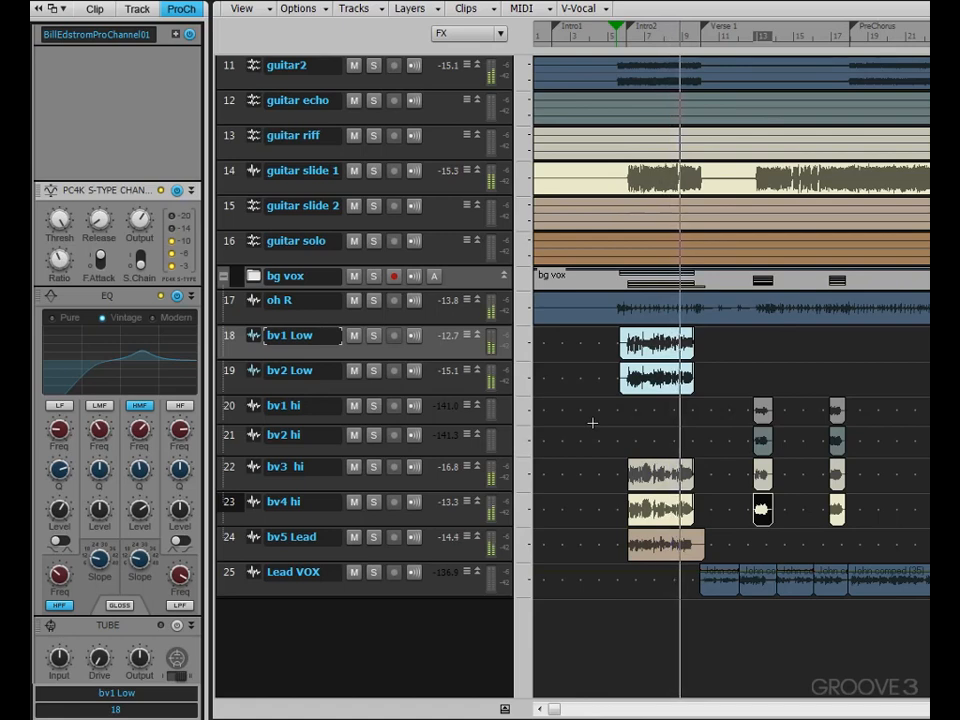
{"action": "key", "text": "space"}
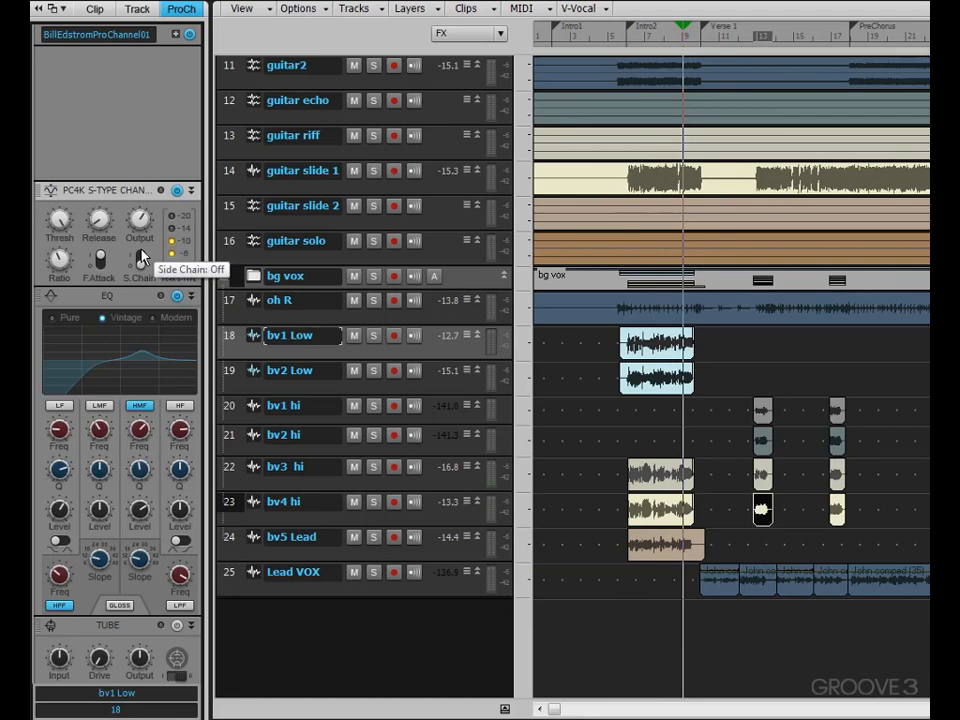
Step: Select the bv1 hi to bv4 hi tracks and switch their clip display to the Clip Gain automation
{"action": "left_click", "coordinate": [231, 538]}
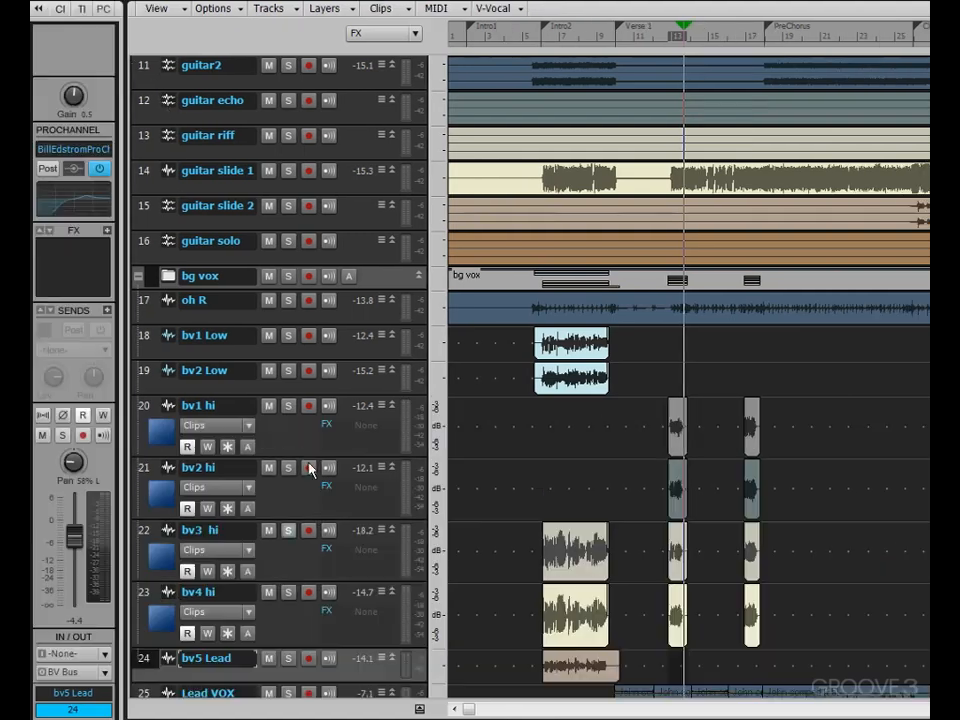
{"action": "left_click_drag", "start_coordinate": [143, 410], "coordinate": [145, 640]}
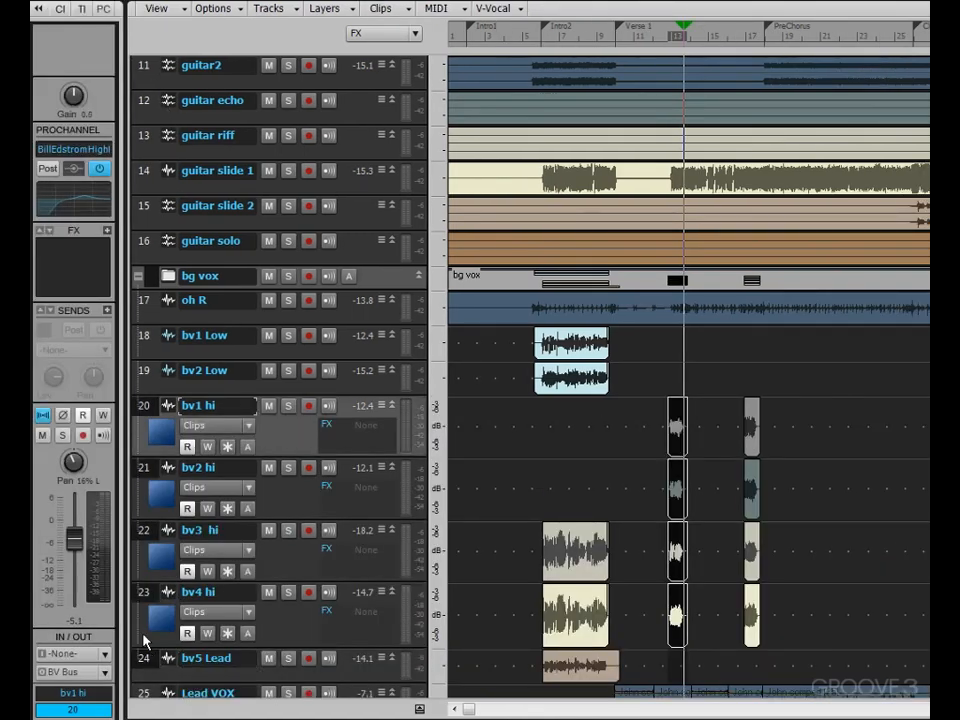
{"action": "left_click", "coordinate": [250, 429]}
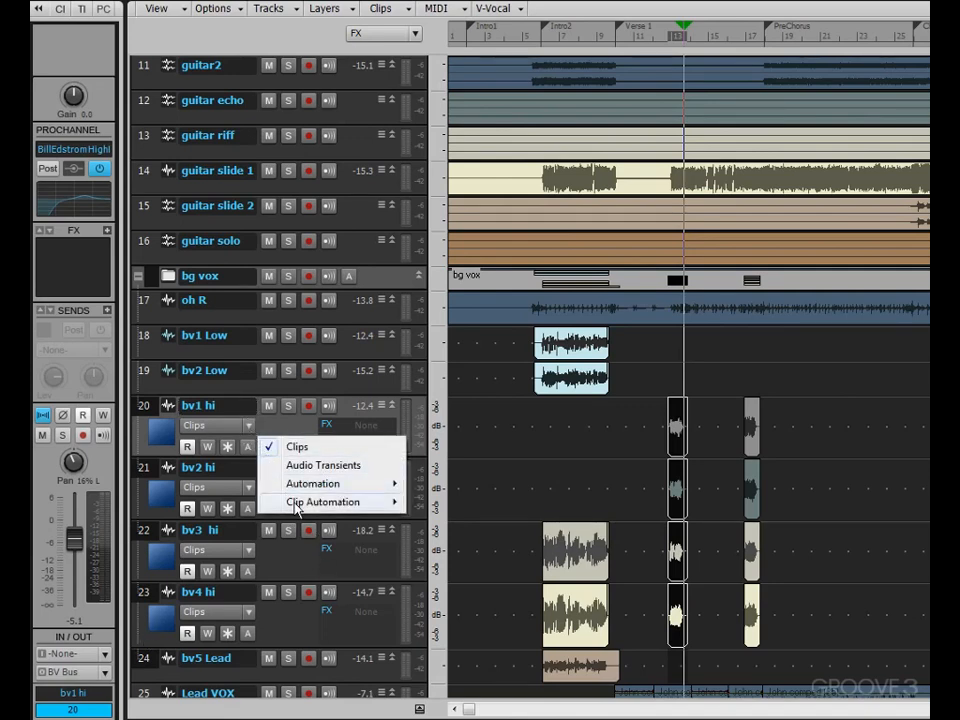
{"action": "mouse_move", "coordinate": [296, 505]}
{"action": "left_click", "coordinate": [222, 504]}
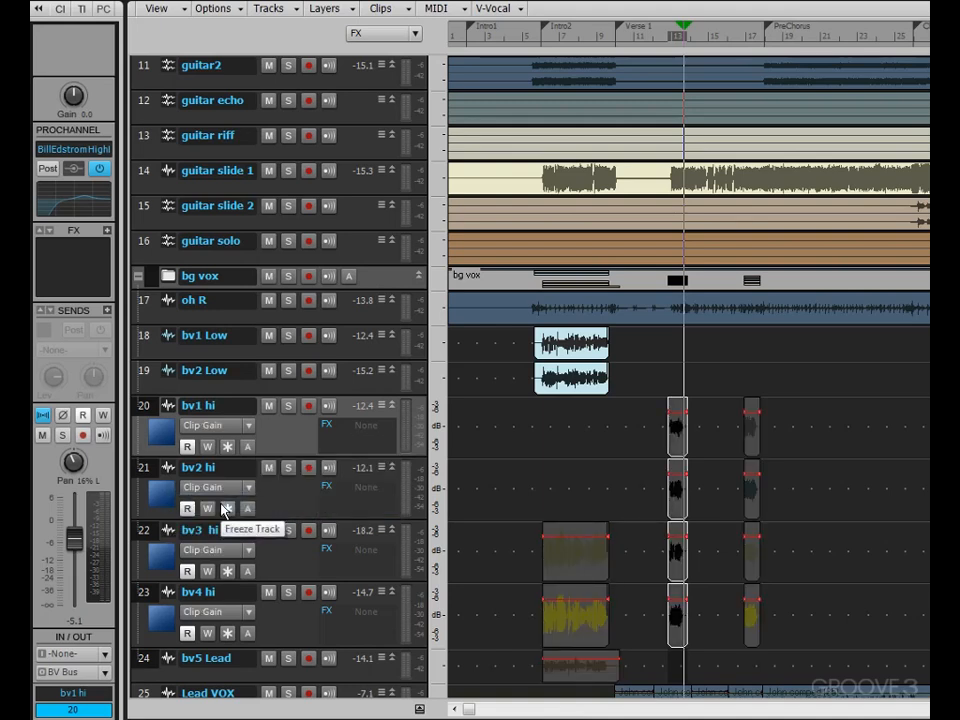
Step: Compare the clip gain of the two bv1 hi clips around Verse 1 and play the mix
{"action": "left_click", "coordinate": [723, 439]}
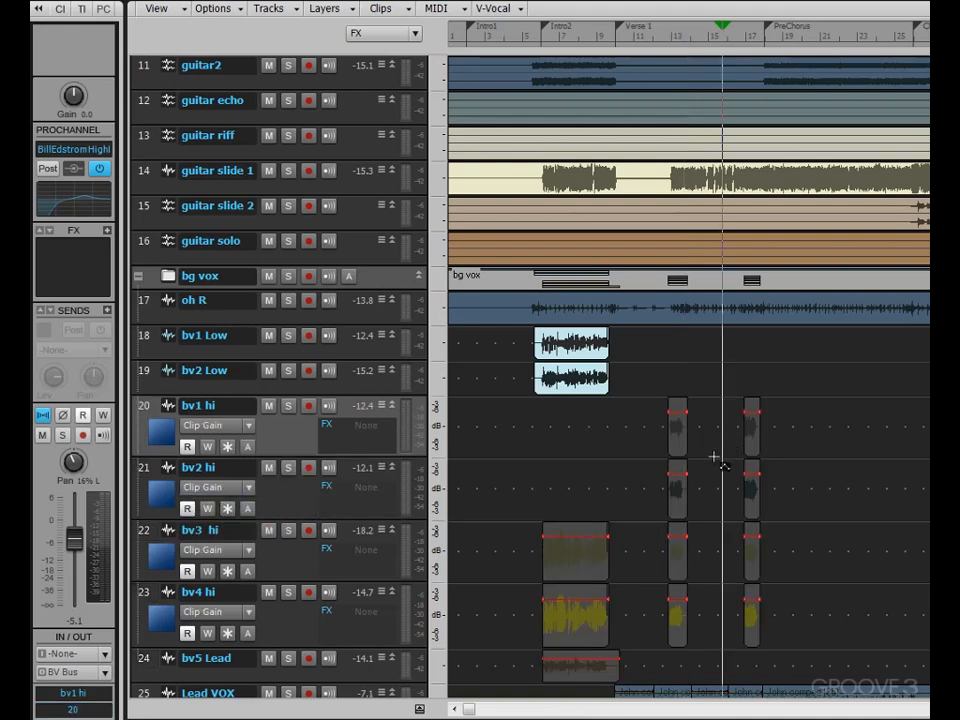
{"action": "left_click_drag", "start_coordinate": [654, 453], "coordinate": [680, 431]}
{"action": "left_click", "coordinate": [700, 432]}
{"action": "left_click_drag", "start_coordinate": [754, 415], "coordinate": [754, 424]}
{"action": "left_click_drag", "start_coordinate": [681, 428], "coordinate": [680, 420]}
{"action": "left_click_drag", "start_coordinate": [751, 420], "coordinate": [750, 421]}
{"action": "key", "text": "space"}
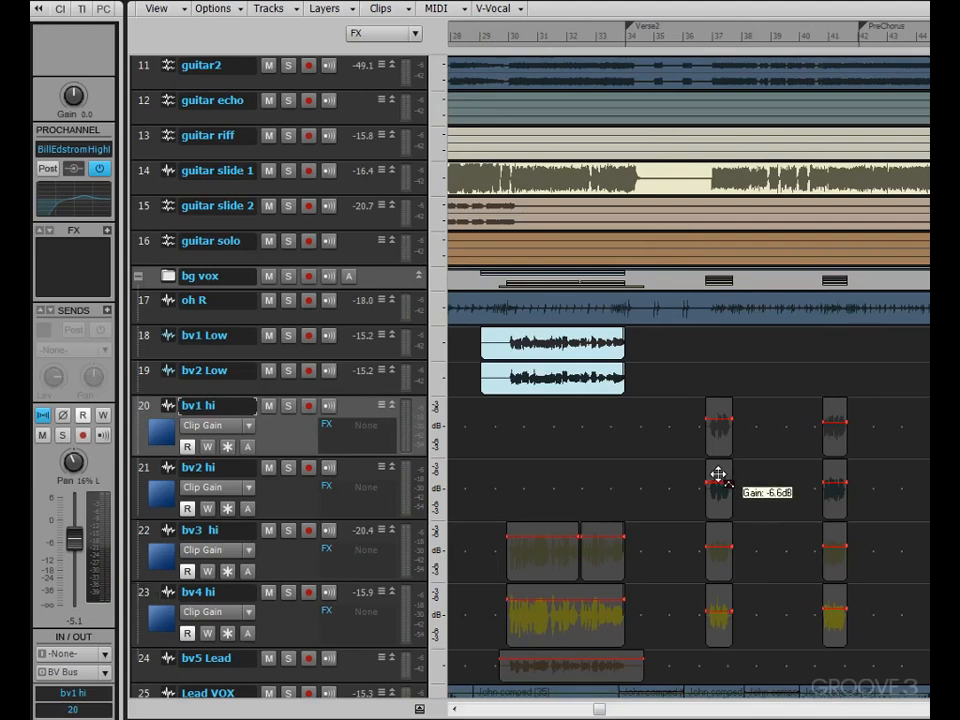
Step: Check the clip gain of the bv1 hi and bv2 hi clips in Verse2
{"action": "left_click", "coordinate": [719, 413]}
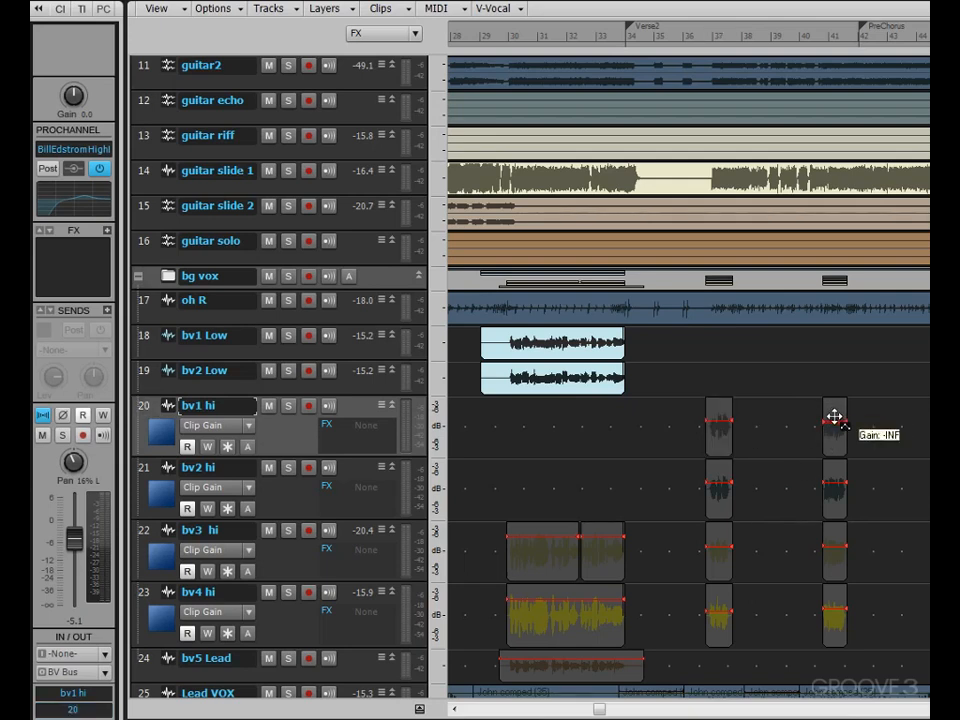
{"action": "left_click", "coordinate": [831, 484]}
{"action": "left_click_drag", "start_coordinate": [831, 484], "coordinate": [833, 472]}
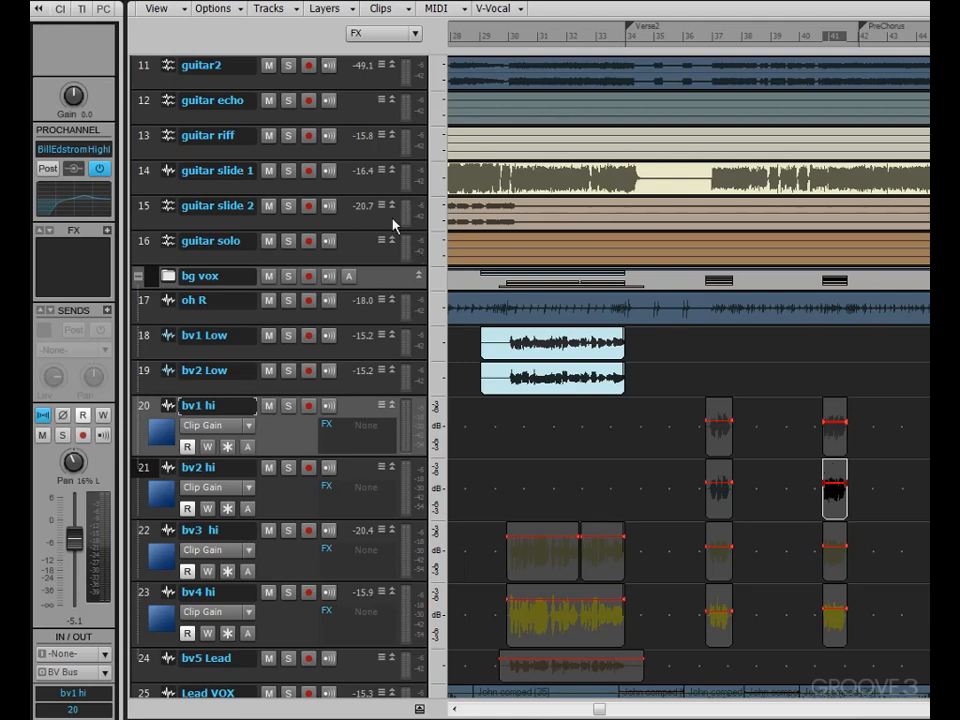
Step: Show the BV Bus compressor in the console, check its attack, threshold and makeup settings, and increase its release
{"action": "key", "text": "d"}
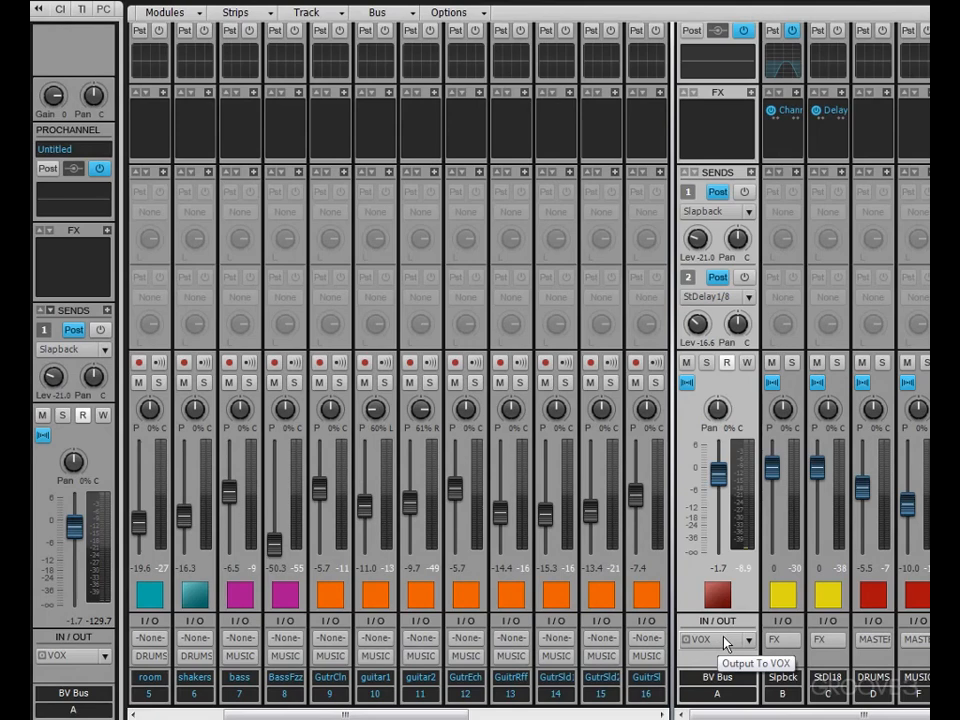
{"action": "left_click", "coordinate": [752, 62]}
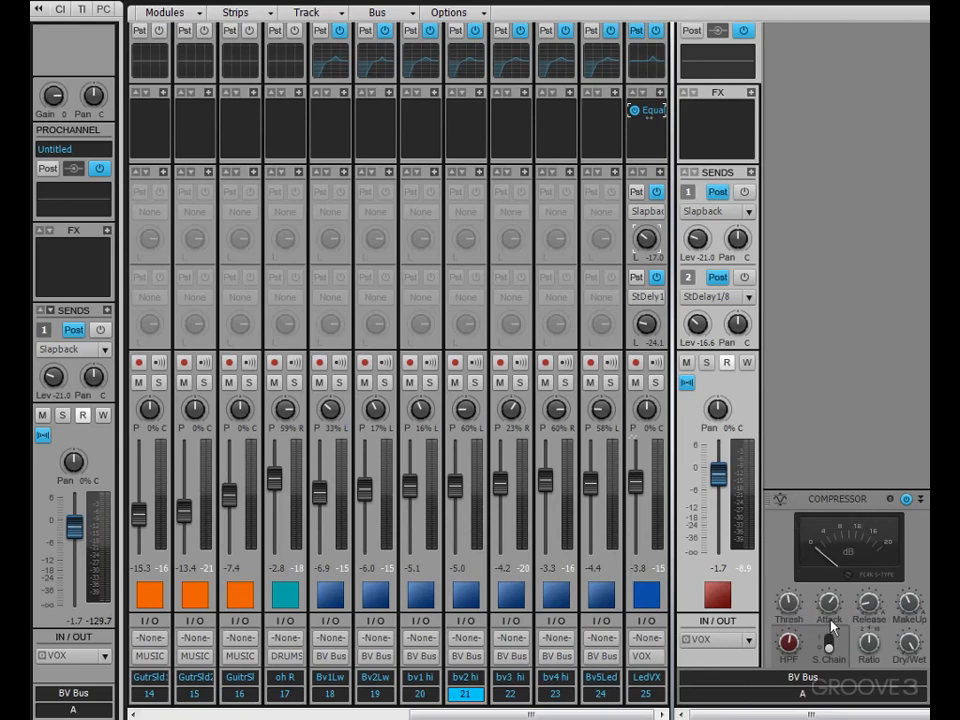
{"action": "mouse_move", "coordinate": [830, 604]}
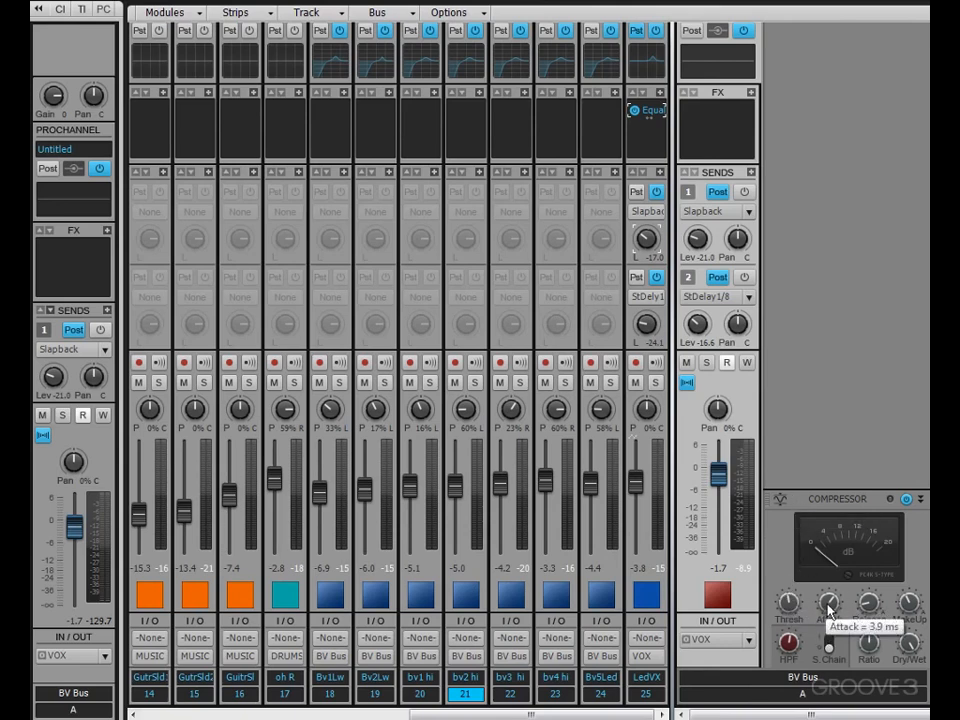
{"action": "left_click_drag", "start_coordinate": [829, 607], "coordinate": [869, 597]}
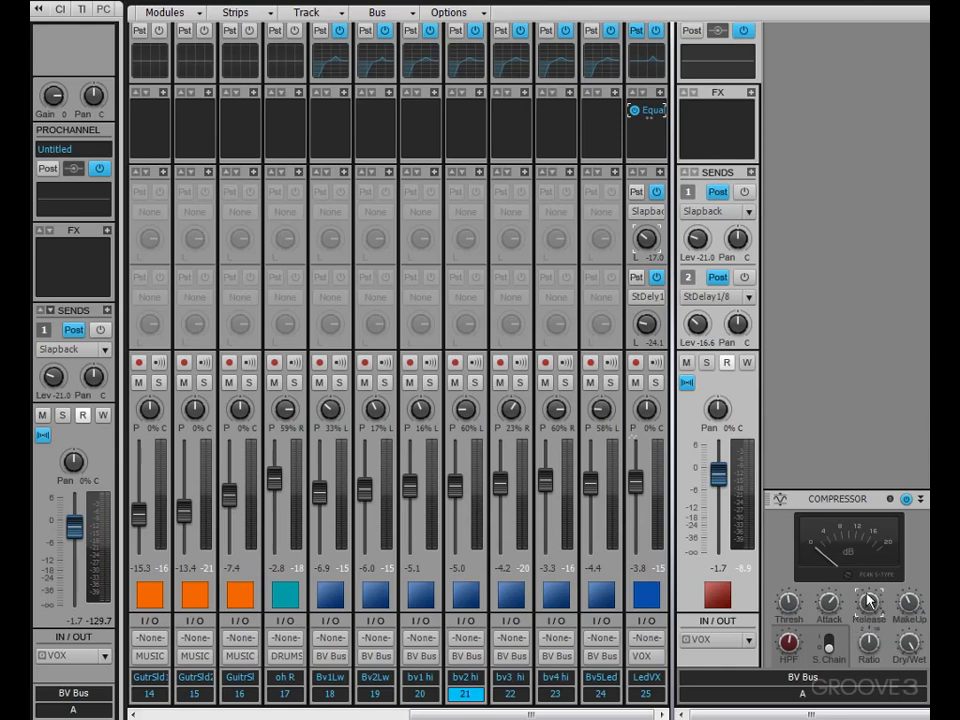
{"action": "mouse_move", "coordinate": [790, 601]}
{"action": "mouse_move", "coordinate": [910, 607]}
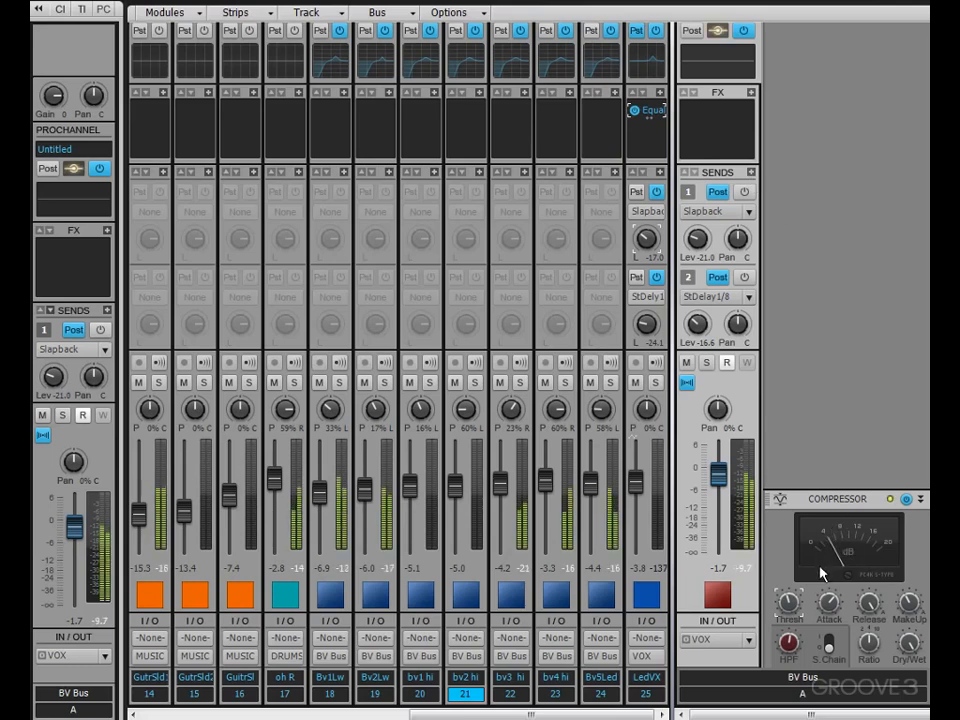
Step: Solo the BV Bus during playback and compare its sound with the compressor switched off and on
{"action": "left_click", "coordinate": [906, 499]}
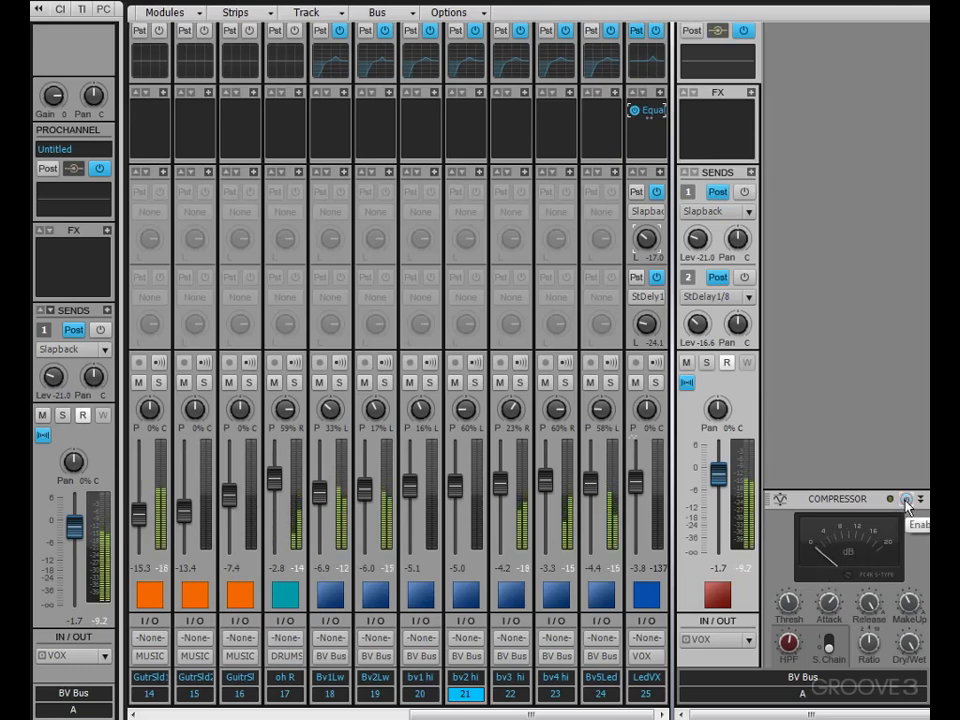
{"action": "left_click", "coordinate": [706, 362]}
{"action": "left_click", "coordinate": [906, 499]}
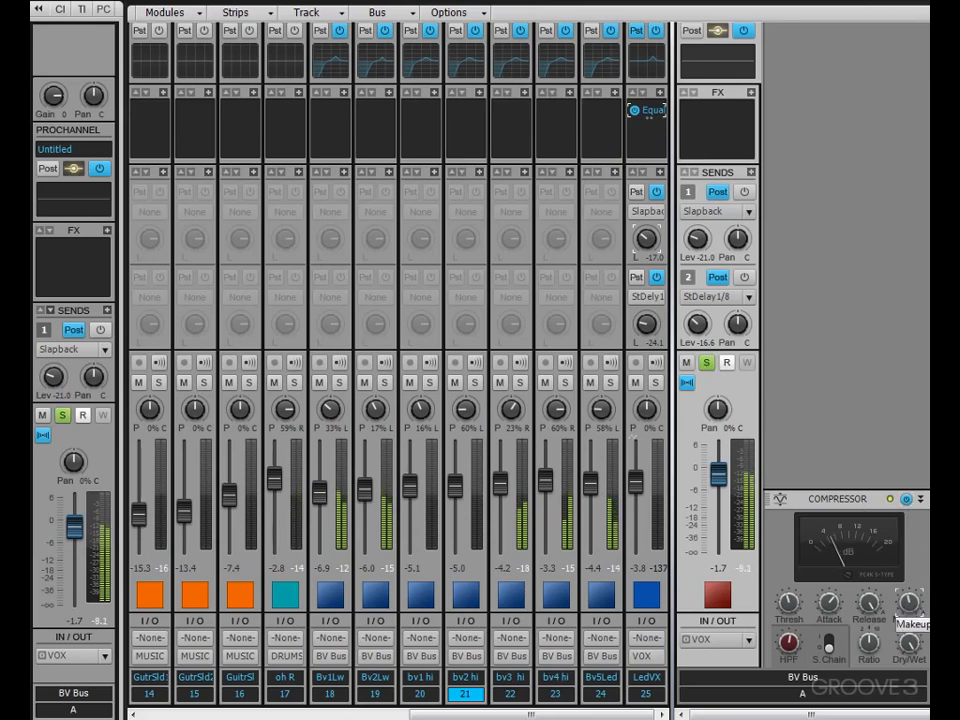
Step: Raise the ratio of the BV Bus compressor to 10 while listening to the soloed bus
{"action": "left_click", "coordinate": [870, 644]}
{"action": "left_click_drag", "start_coordinate": [870, 644], "coordinate": [870, 620]}
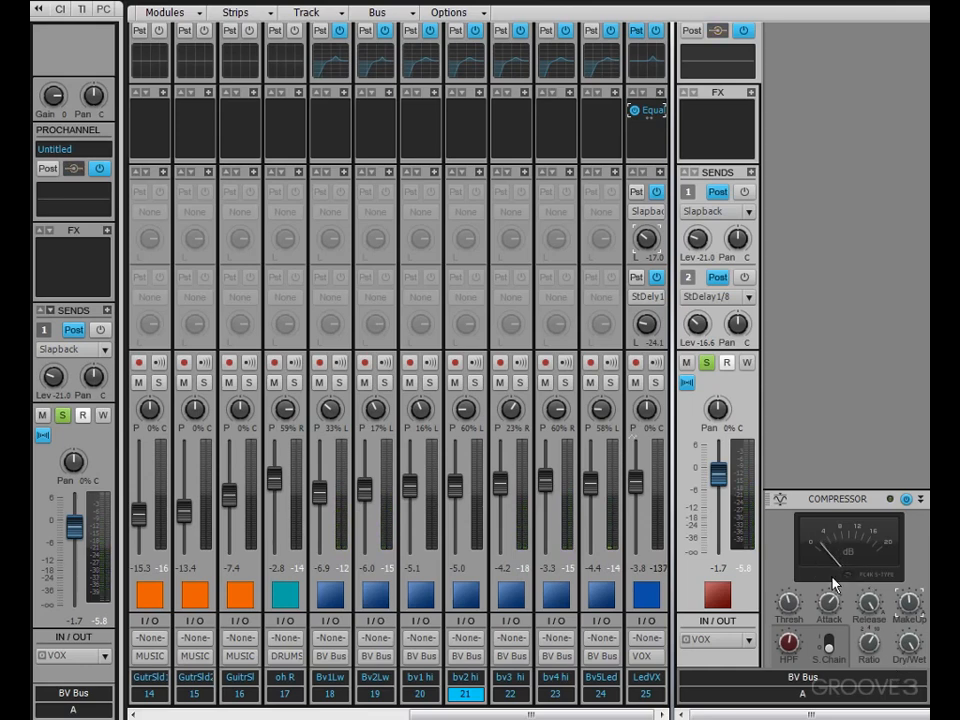
{"action": "mouse_move", "coordinate": [878, 643]}
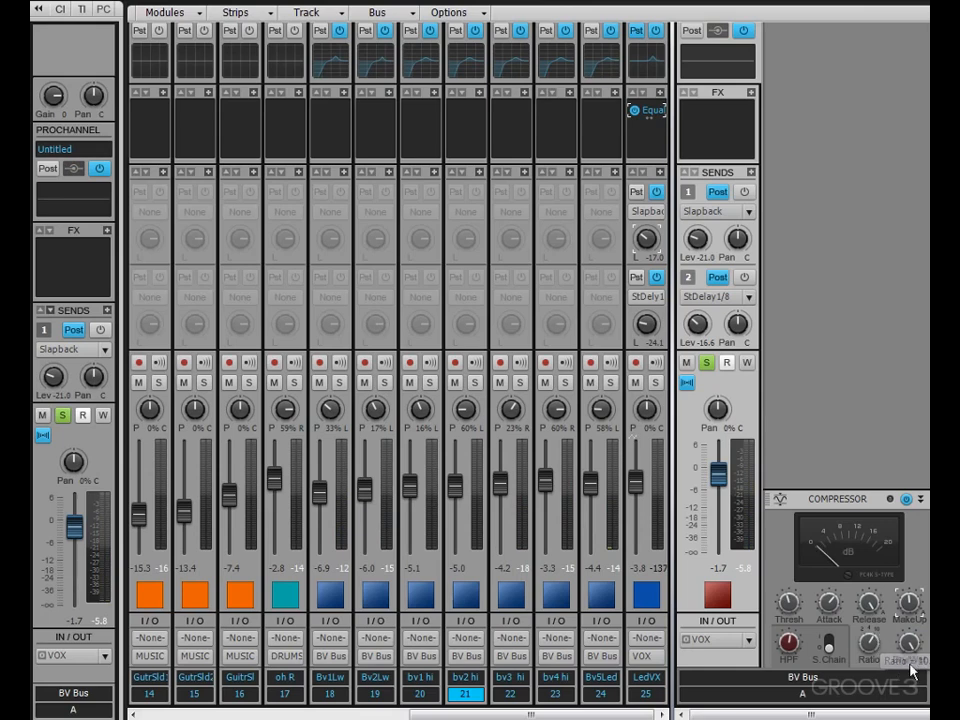
Step: Play the soloed BV Bus and try out its compressor's Dry/Wet balance
{"action": "left_click", "coordinate": [910, 648]}
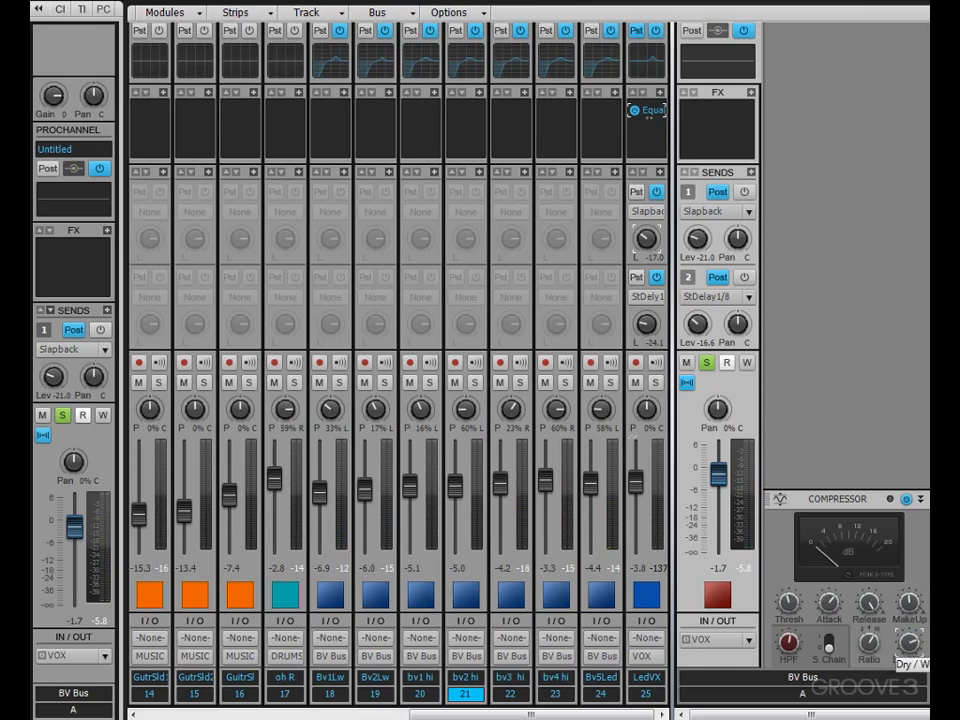
{"action": "key", "text": "space"}
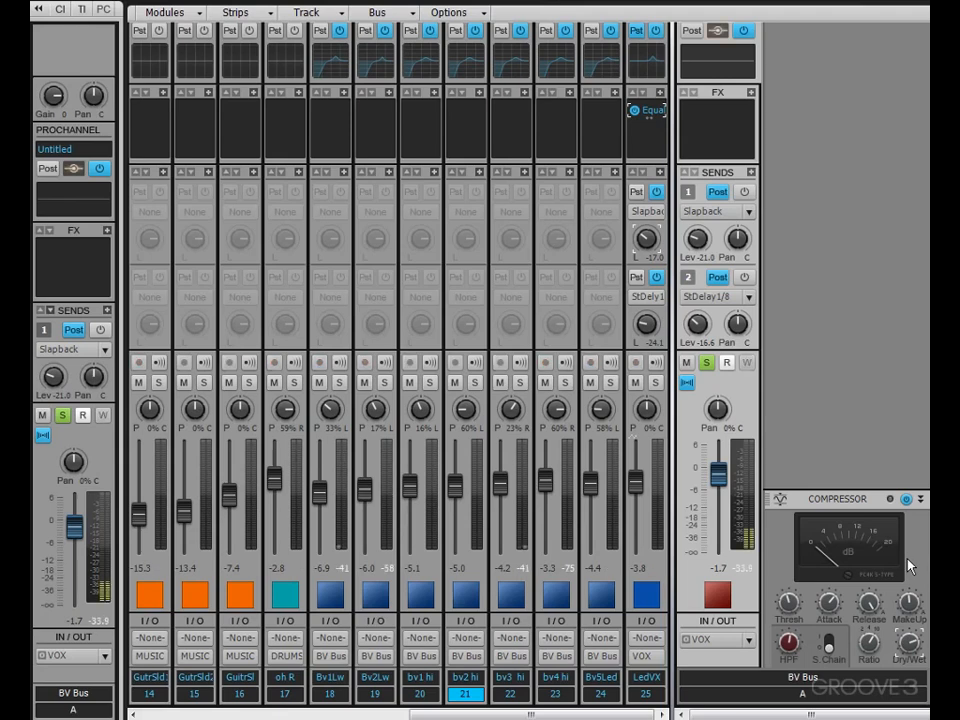
{"action": "left_click_drag", "start_coordinate": [907, 646], "coordinate": [907, 620]}
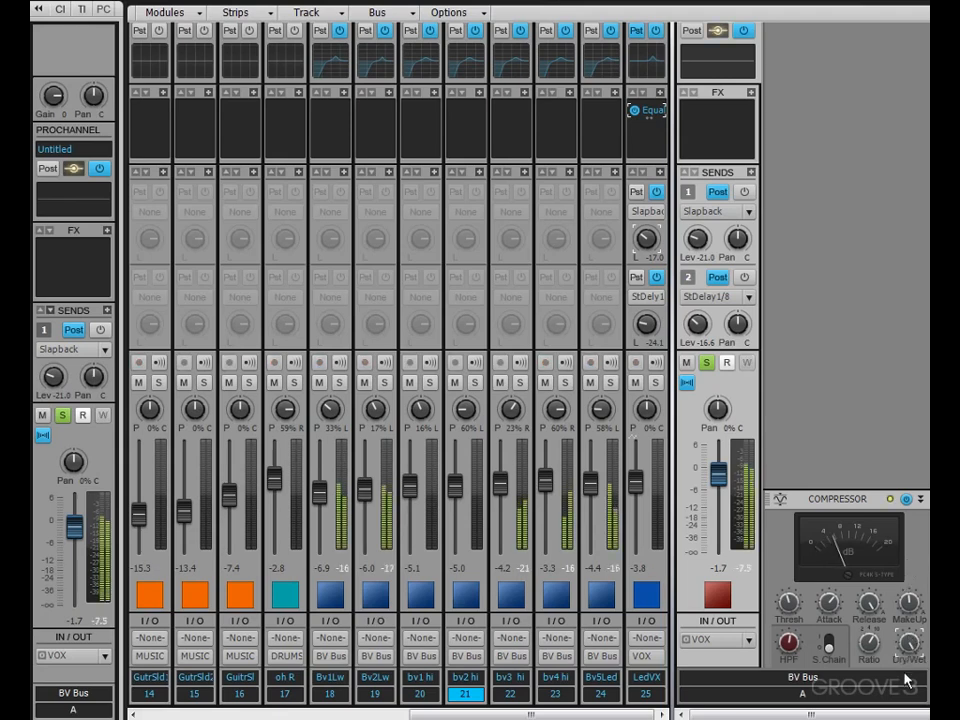
Step: Increase the makeup gain and lower the threshold of the BV Bus compressor, and check its Dry/Wet balance
{"action": "left_click", "coordinate": [907, 610]}
{"action": "mouse_move", "coordinate": [789, 606]}
{"action": "left_click_drag", "start_coordinate": [789, 604], "coordinate": [789, 612]}
{"action": "left_click", "coordinate": [905, 641]}
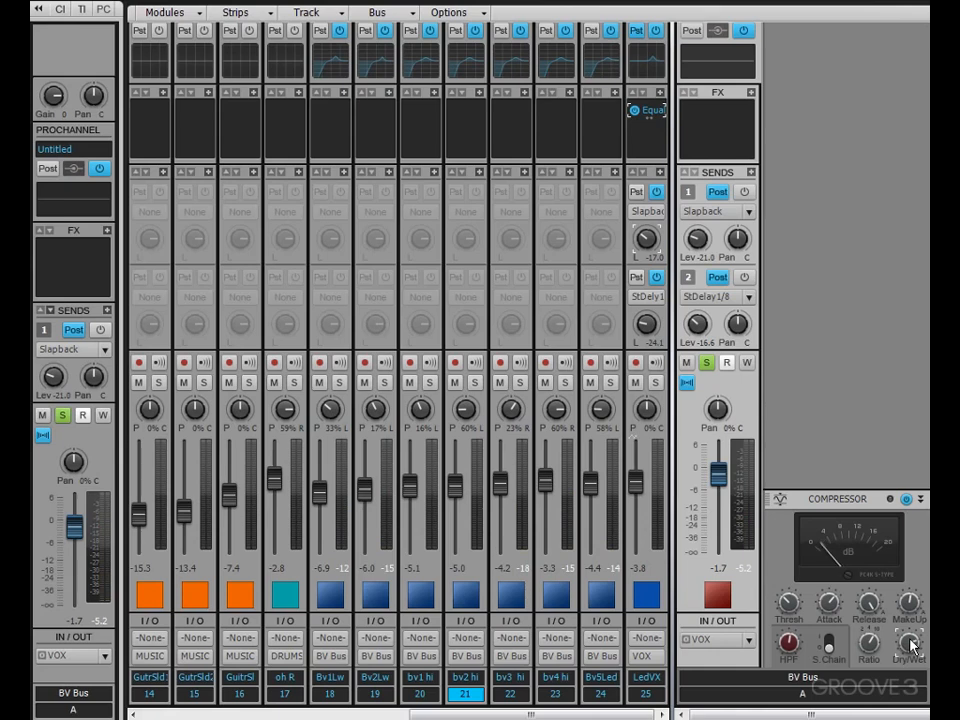
Step: Readjust the BV Bus compressor's ratio and threshold during playback and set the bus fader to -1.2
{"action": "left_click_drag", "start_coordinate": [869, 645], "coordinate": [869, 640]}
{"action": "left_click_drag", "start_coordinate": [829, 603], "coordinate": [788, 599]}
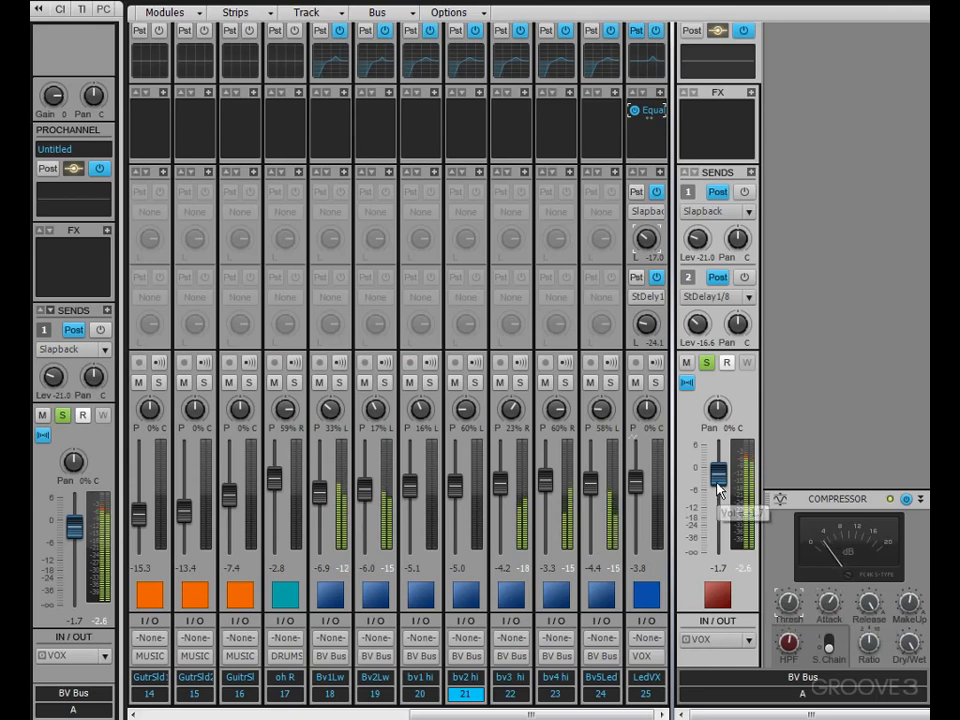
{"action": "left_click_drag", "start_coordinate": [718, 476], "coordinate": [718, 487]}
{"action": "left_click_drag", "start_coordinate": [788, 602], "coordinate": [788, 605]}
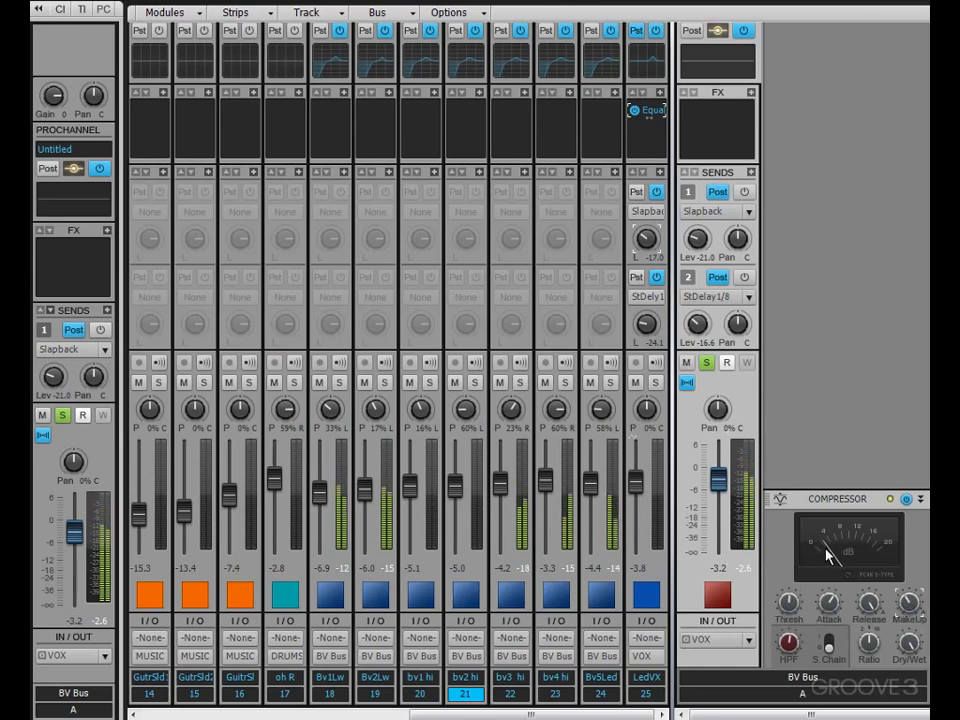
{"action": "left_click_drag", "start_coordinate": [718, 480], "coordinate": [718, 474]}
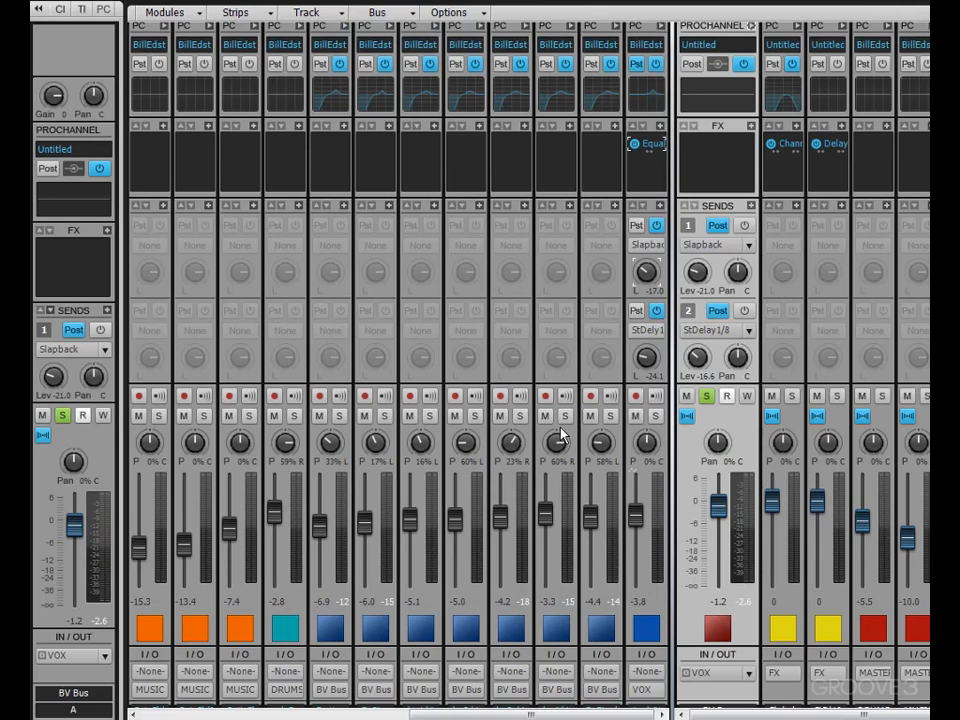
Step: Open the Insert Send Assistant for a send on the bv1 Low track and choose a new stereo bus as its destination
{"action": "scroll", "coordinate": [345, 322], "scroll_direction": "down", "scroll_amount": 1}
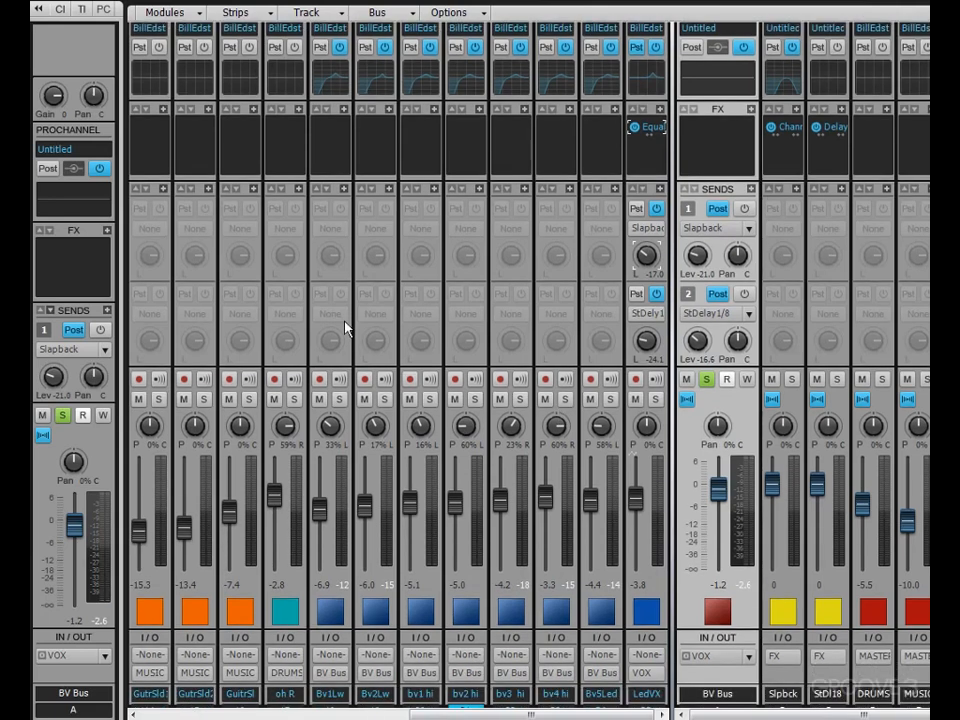
{"action": "left_click", "coordinate": [328, 231]}
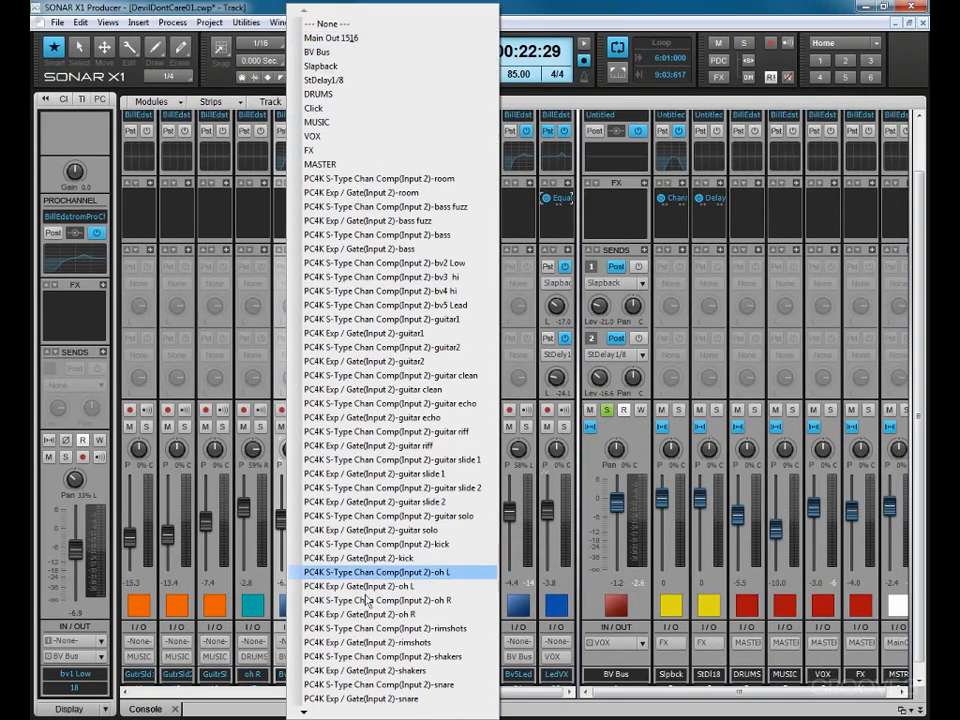
{"action": "mouse_move", "coordinate": [328, 714]}
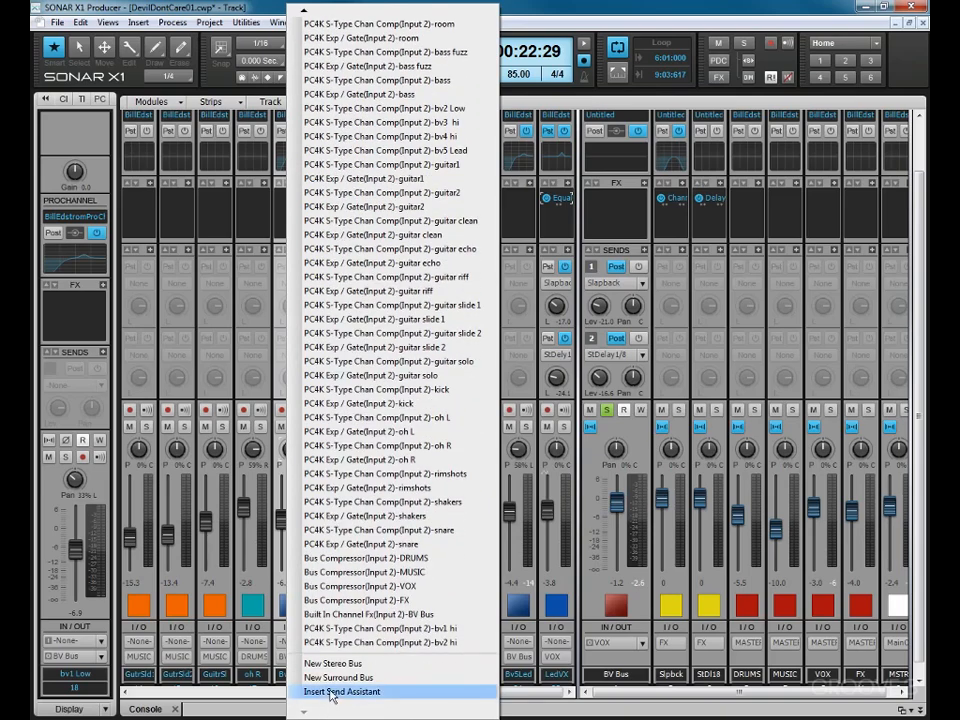
{"action": "left_click", "coordinate": [330, 692]}
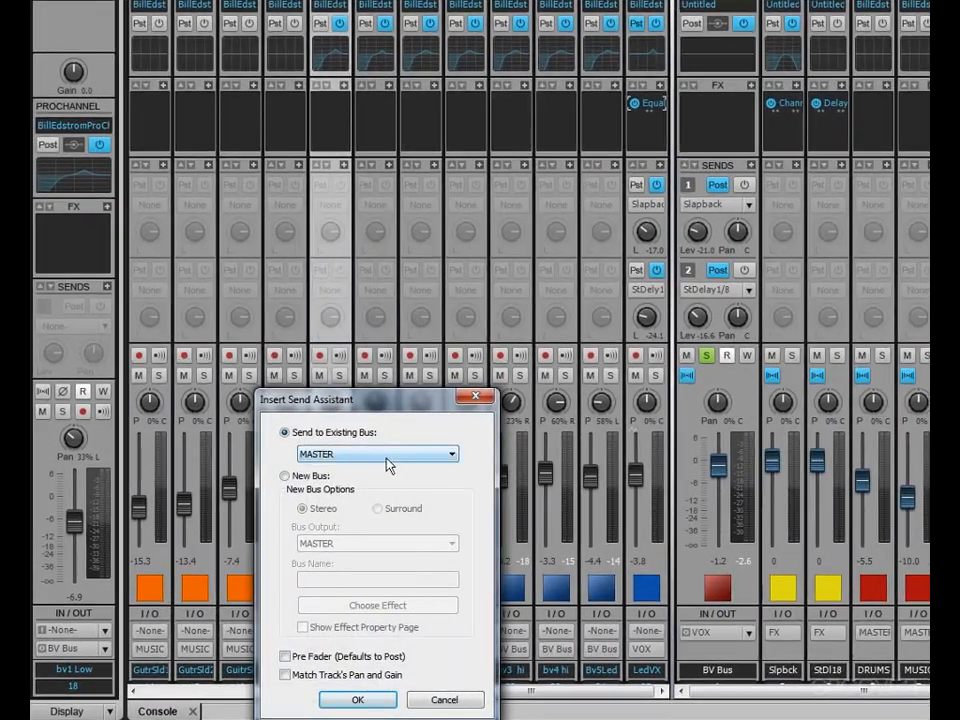
{"action": "left_click", "coordinate": [386, 454]}
{"action": "left_click", "coordinate": [386, 460]}
{"action": "left_click", "coordinate": [286, 477]}
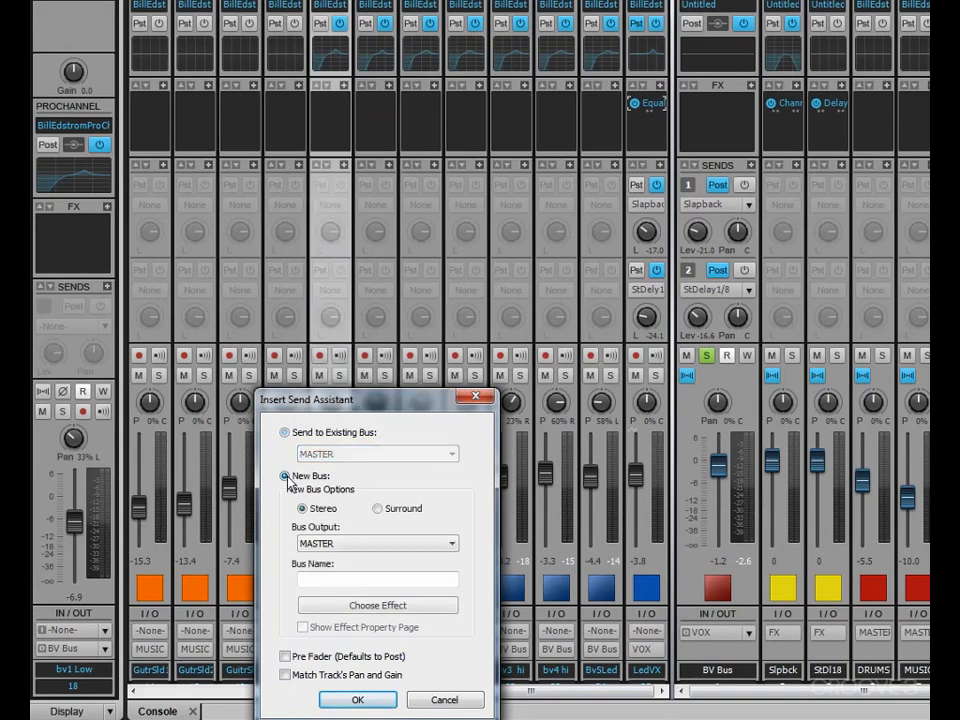
Step: Route the new send bus to the FX bus, name it Small Room and create it
{"action": "left_click", "coordinate": [343, 545]}
{"action": "scroll", "coordinate": [360, 520], "scroll_direction": "down", "scroll_amount": 5}
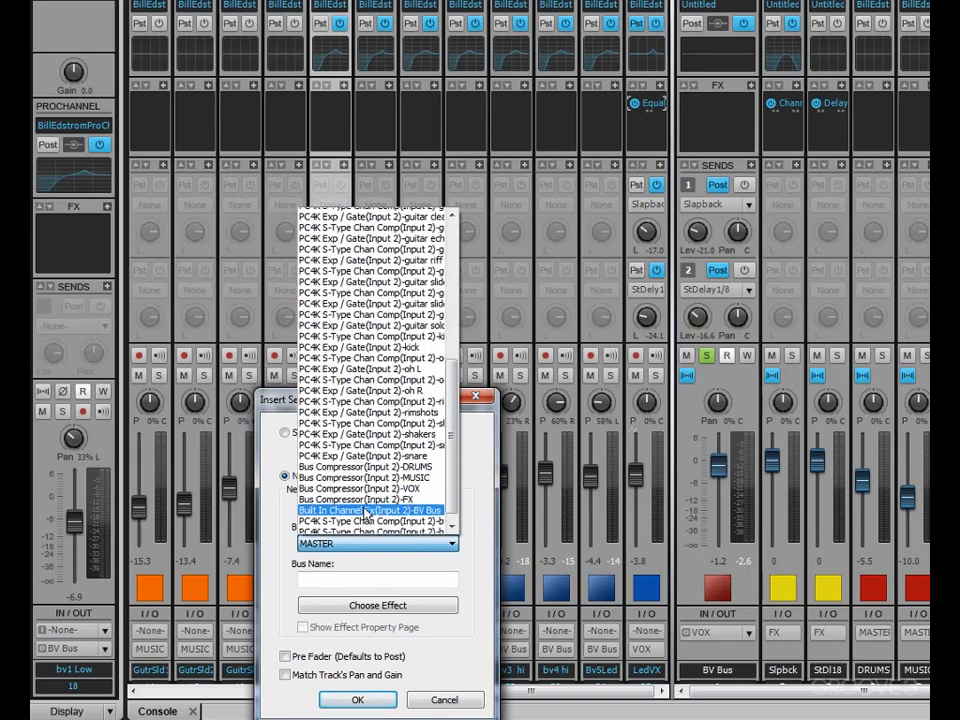
{"action": "scroll", "coordinate": [367, 513], "scroll_direction": "up", "scroll_amount": 10}
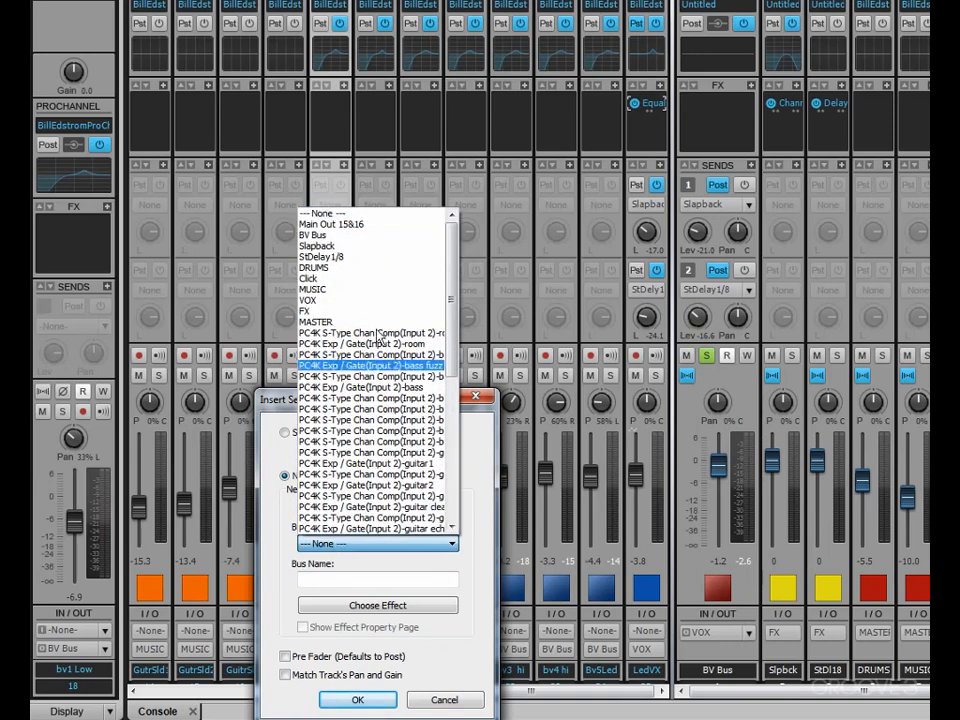
{"action": "left_click", "coordinate": [365, 311]}
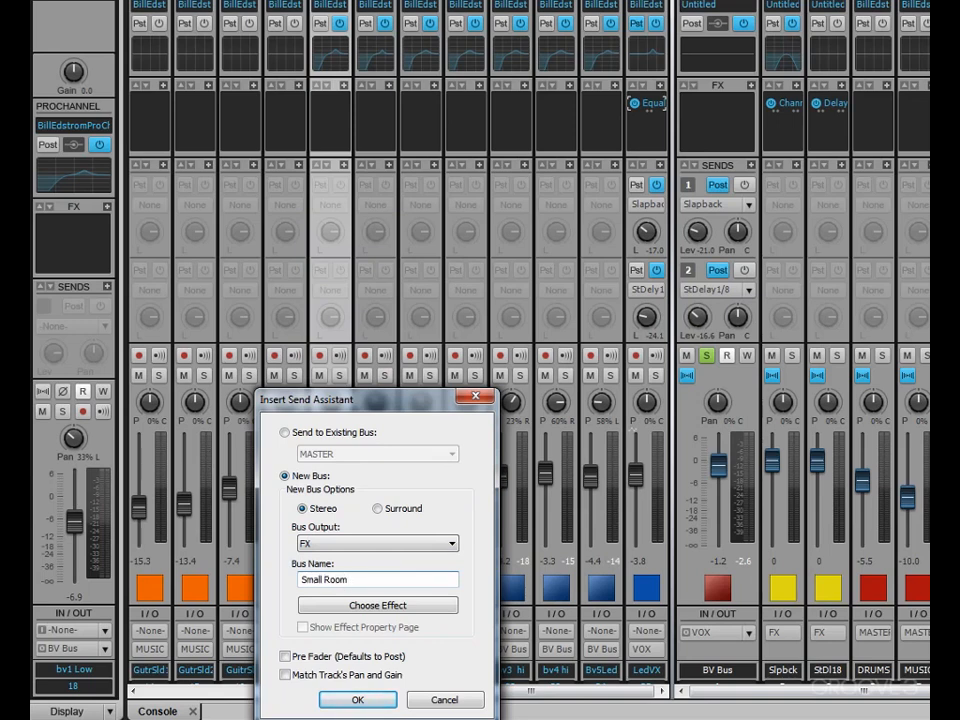
{"action": "left_click", "coordinate": [358, 700]}
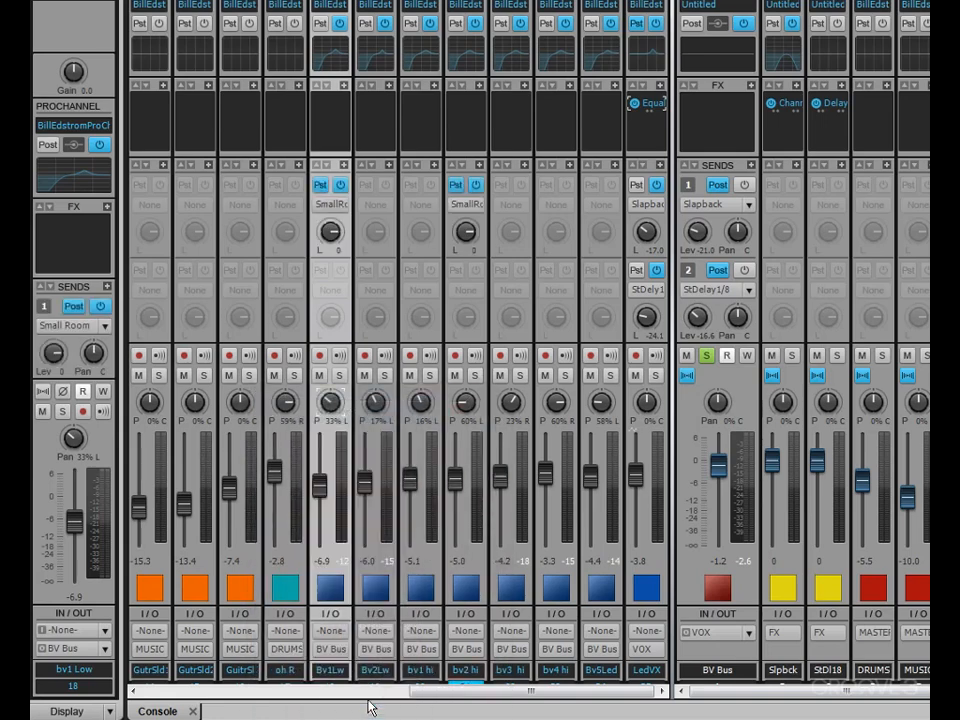
Step: Show the bus list in the track view and move the Small Room bus between StDelay1/8 and DRUMS
{"action": "left_click_drag", "start_coordinate": [858, 692], "coordinate": [898, 704]}
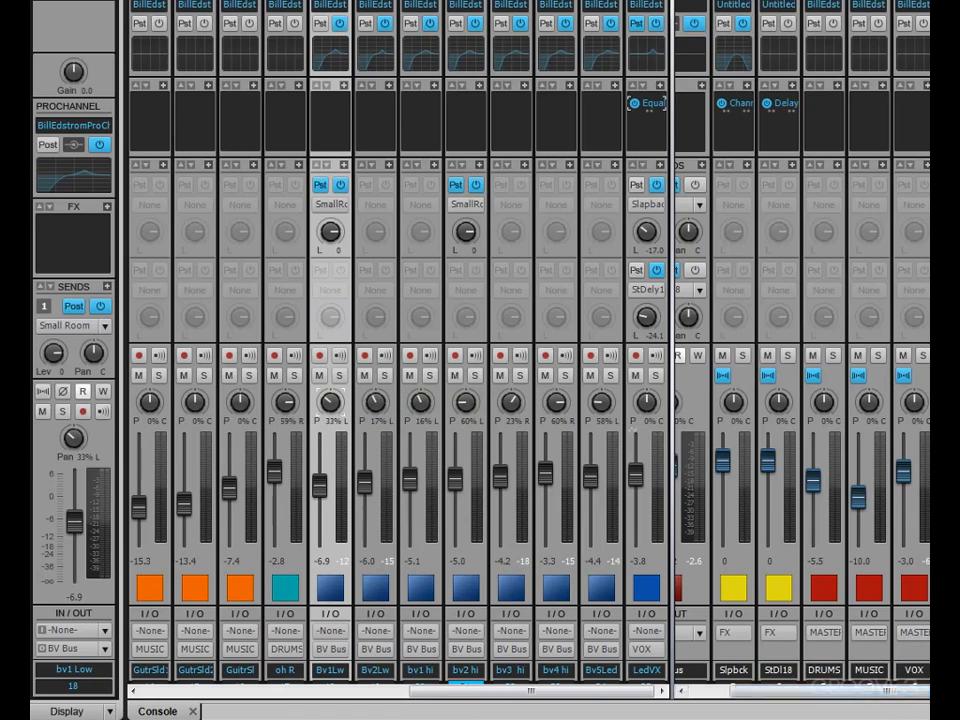
{"action": "left_click", "coordinate": [950, 670]}
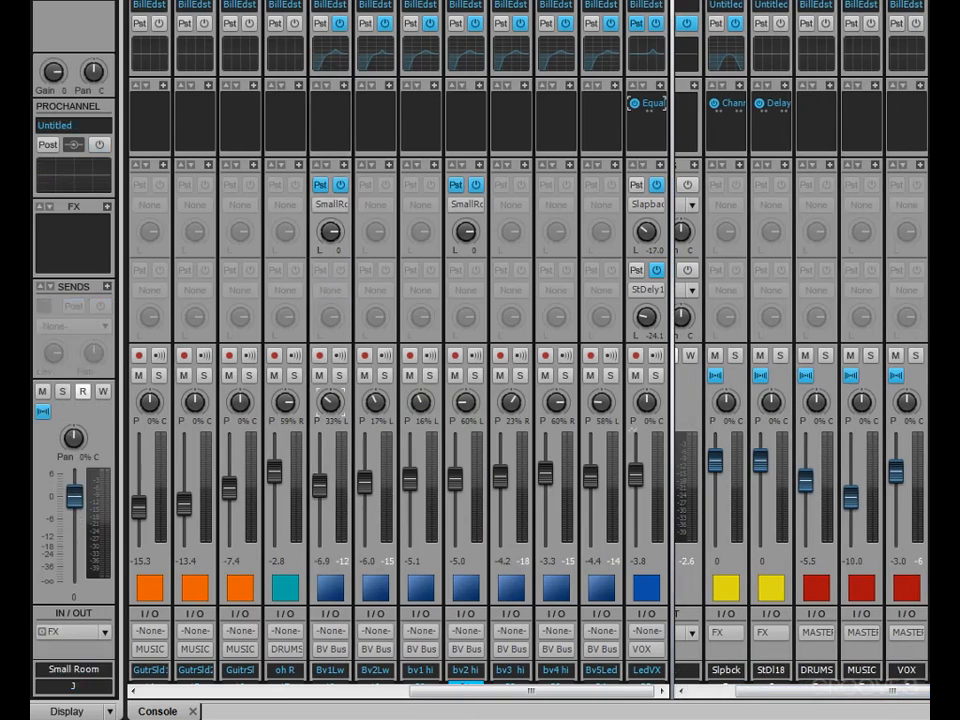
{"action": "left_click", "coordinate": [684, 493]}
{"action": "left_click", "coordinate": [797, 517]}
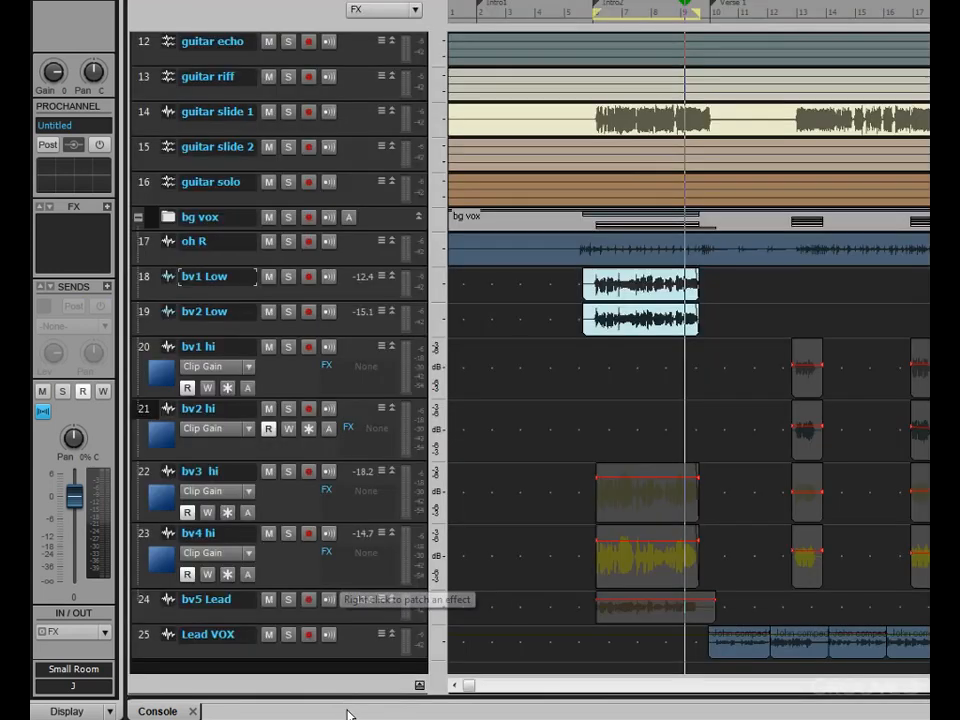
{"action": "left_click", "coordinate": [420, 686]}
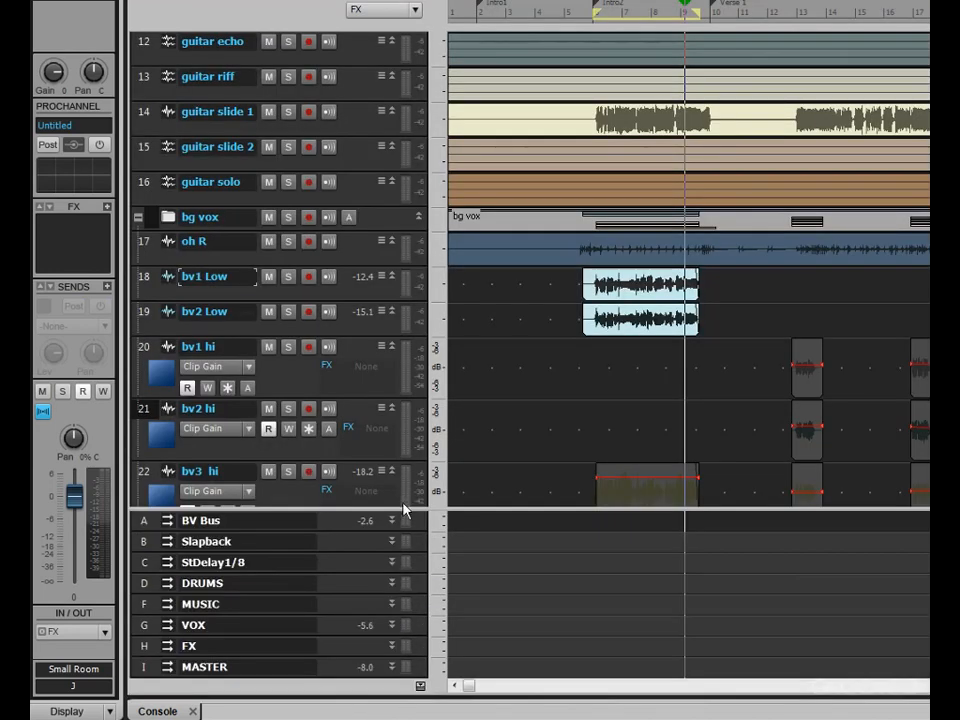
{"action": "left_click_drag", "start_coordinate": [404, 510], "coordinate": [404, 406]}
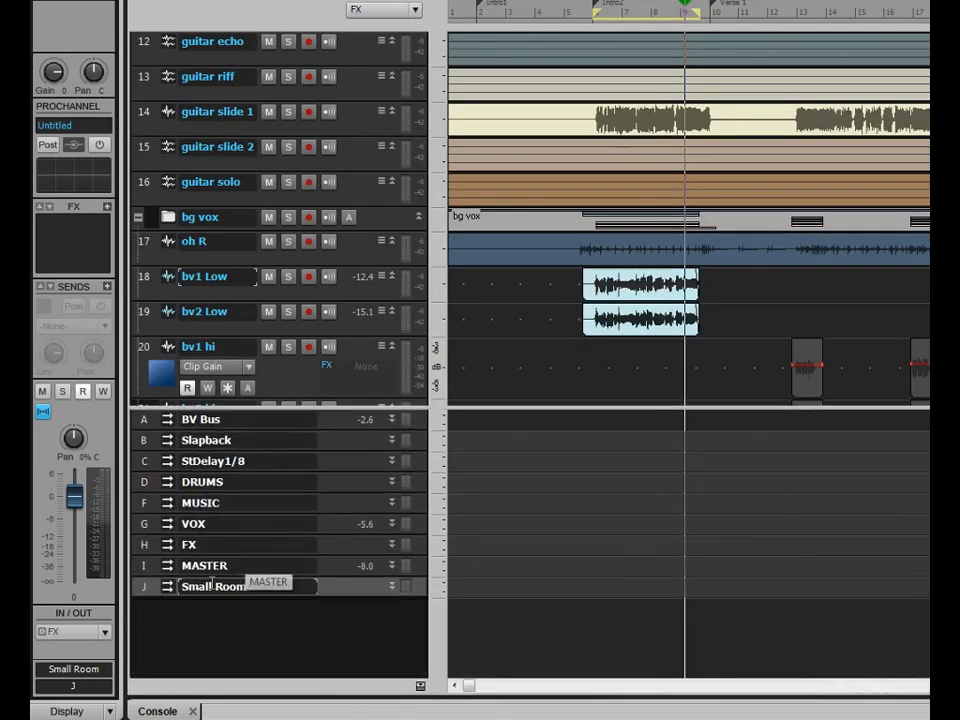
{"action": "left_click_drag", "start_coordinate": [170, 587], "coordinate": [200, 484]}
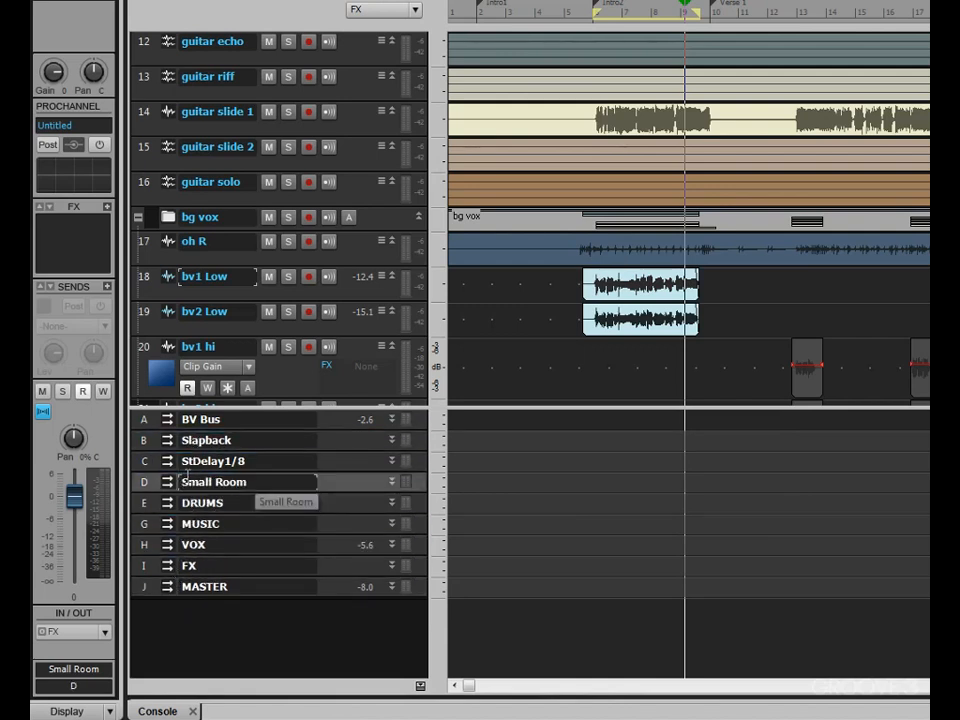
Step: Return to the console and insert a TSAR-1R Reverb module into the Small Room bus's ProChannel
{"action": "key", "text": "alt+2"}
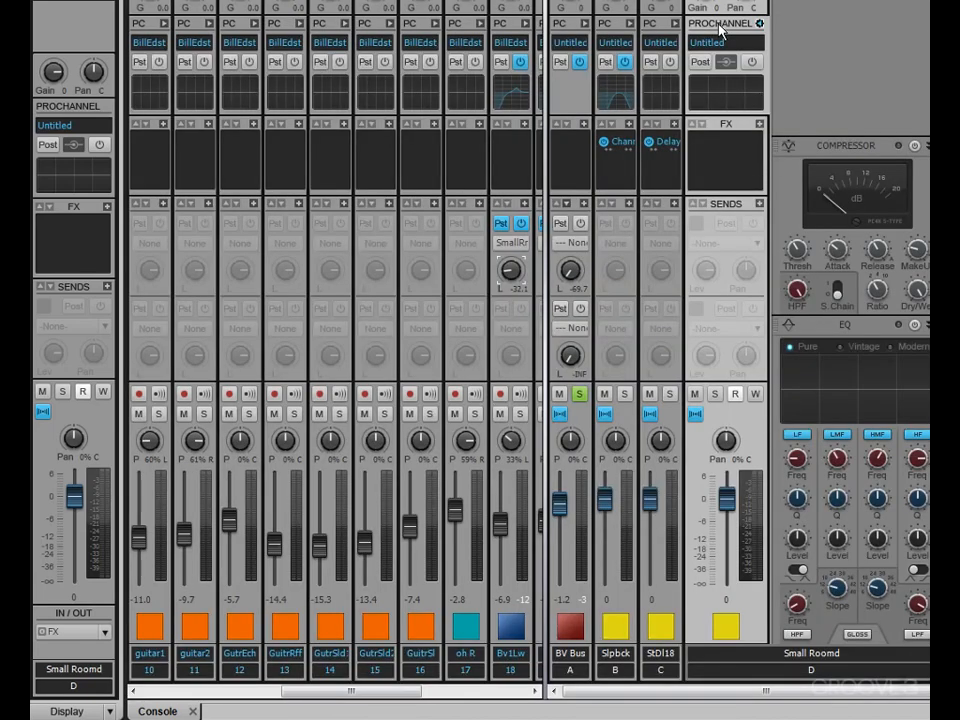
{"action": "right_click", "coordinate": [819, 80]}
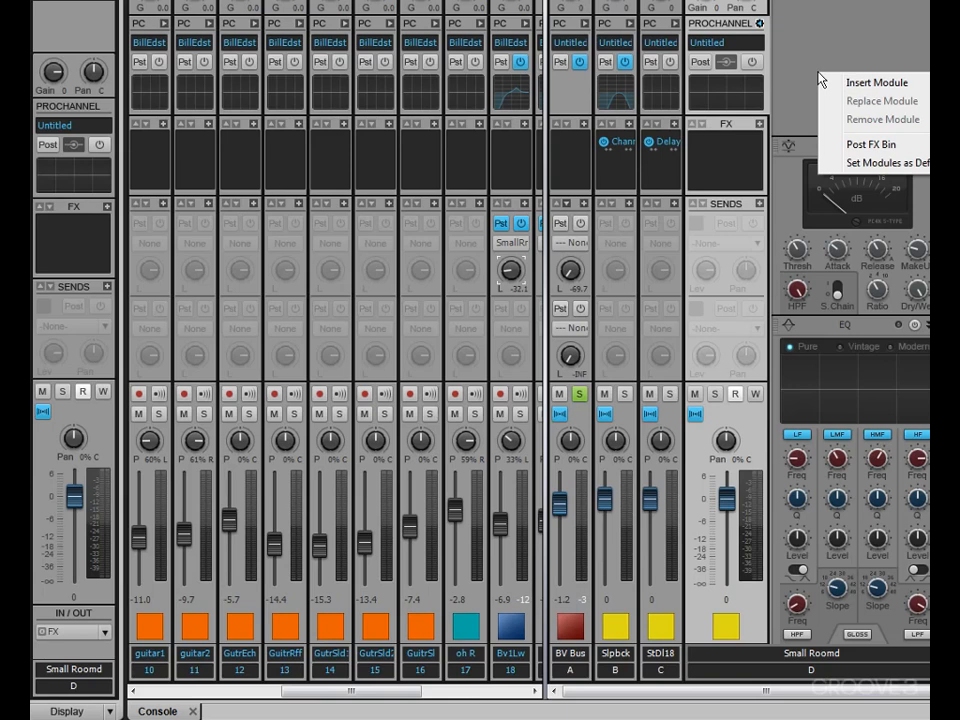
{"action": "mouse_move", "coordinate": [865, 81]}
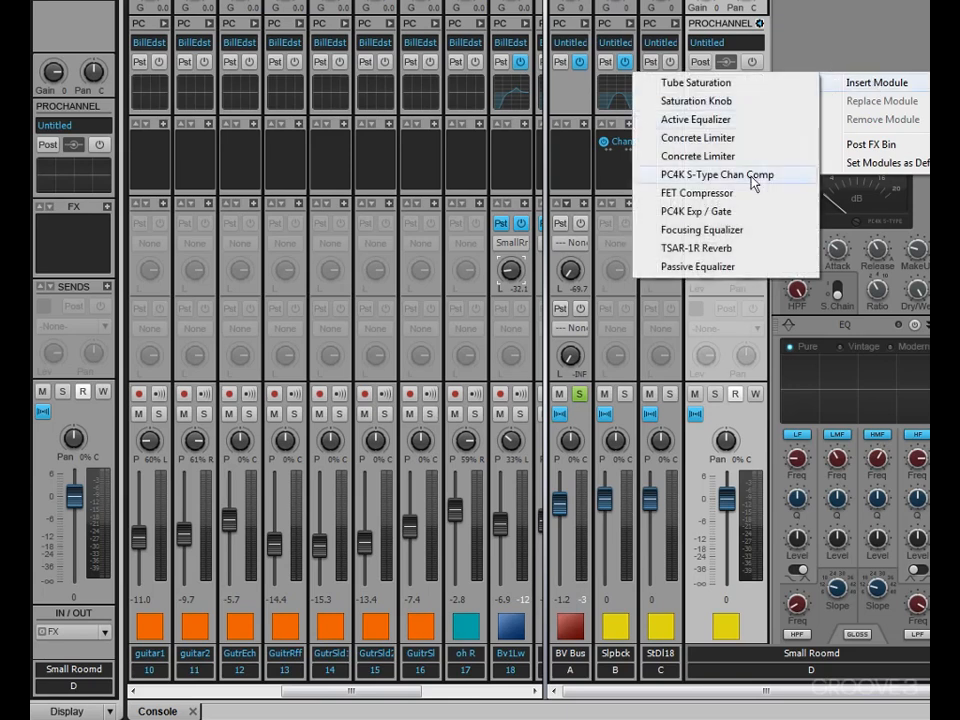
{"action": "left_click", "coordinate": [740, 257]}
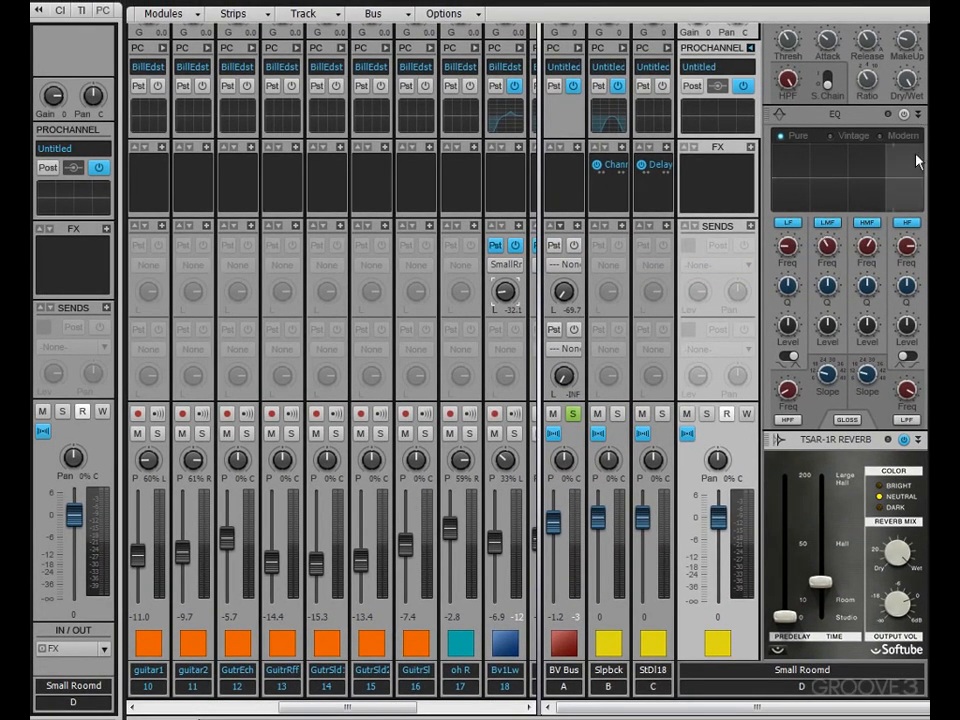
Step: Collapse the Small Room bus's Compressor and EQ modules, lower the reverb time to Room and raise the predelay to about 10
{"action": "scroll", "coordinate": [906, 161], "scroll_direction": "up", "scroll_amount": 3}
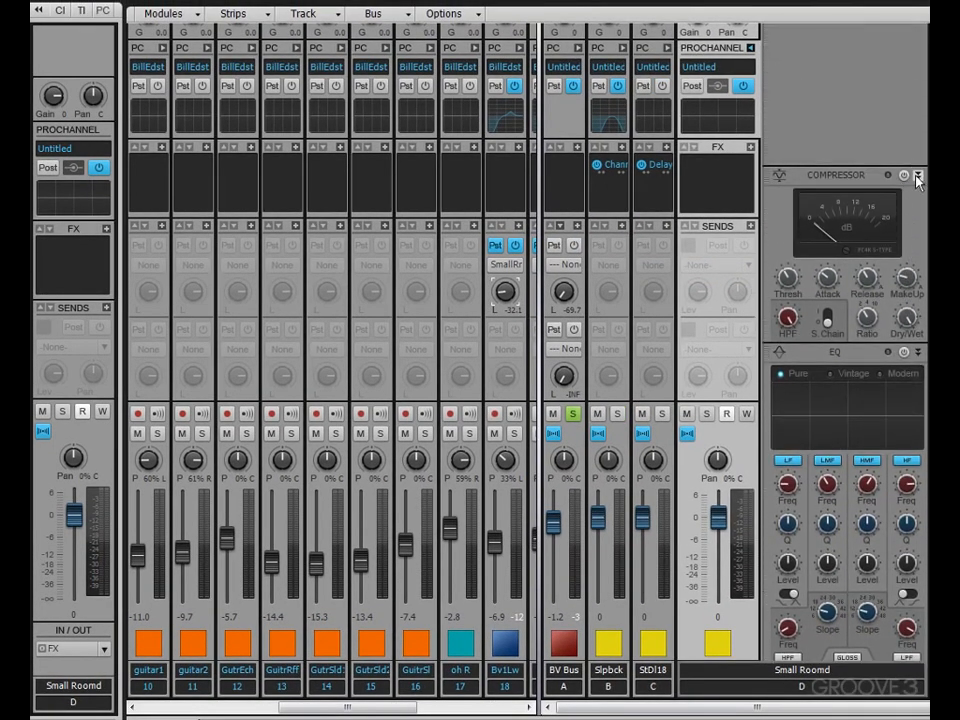
{"action": "left_click", "coordinate": [917, 155]}
{"action": "left_click", "coordinate": [917, 116]}
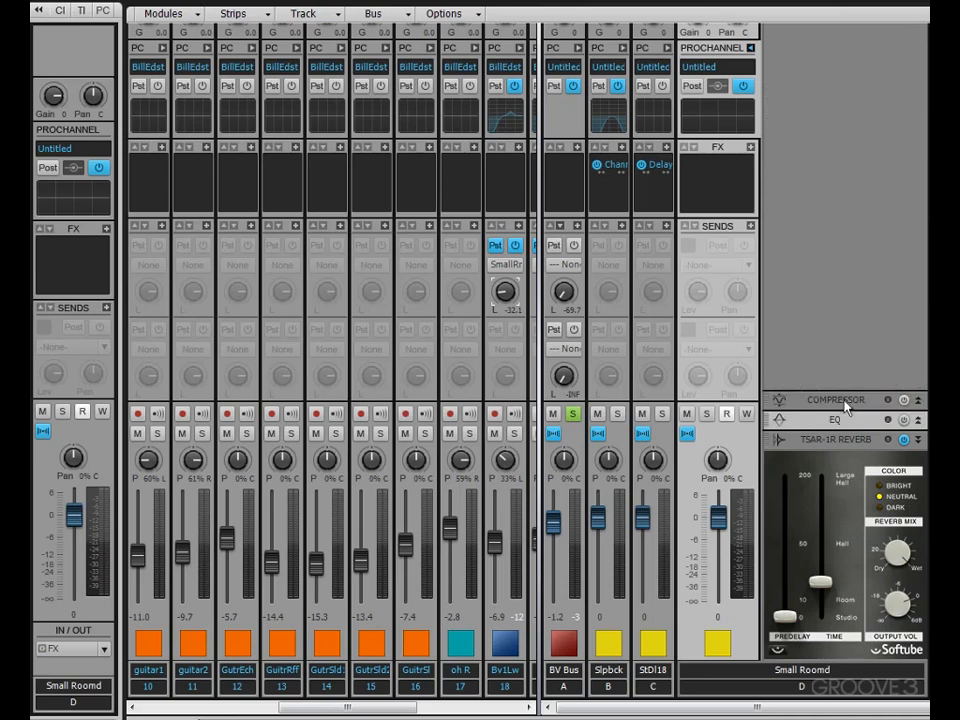
{"action": "left_click_drag", "start_coordinate": [820, 581], "coordinate": [793, 598]}
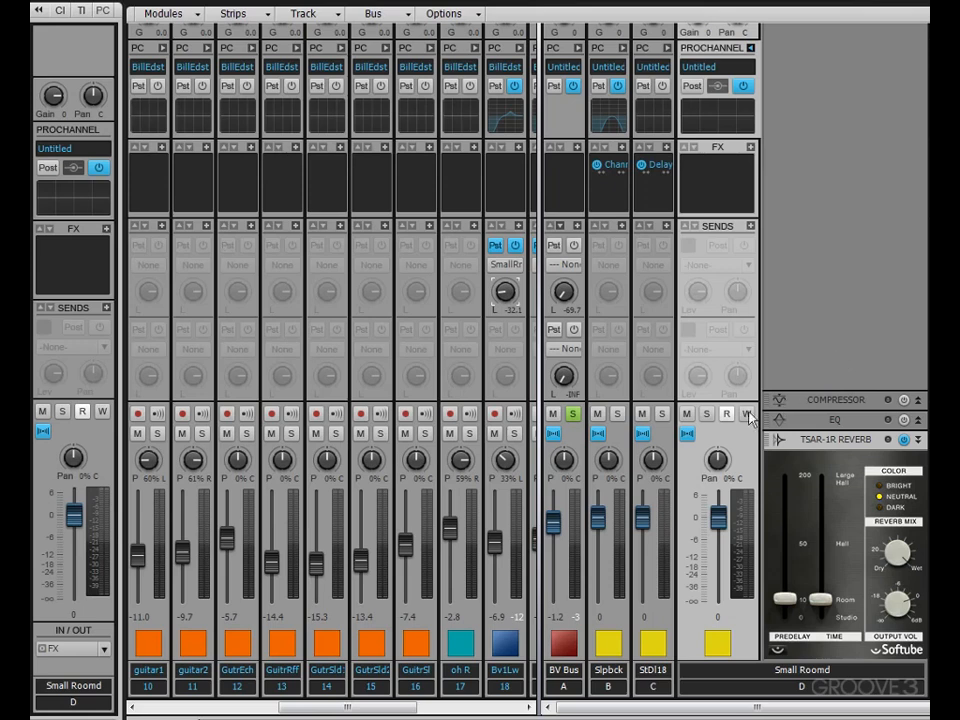
Step: Audition the soloed Small Room reverb with and without the BV Bus, lengthening its time, setting its color to Dark and nudging up the predelay
{"action": "key", "text": "space"}
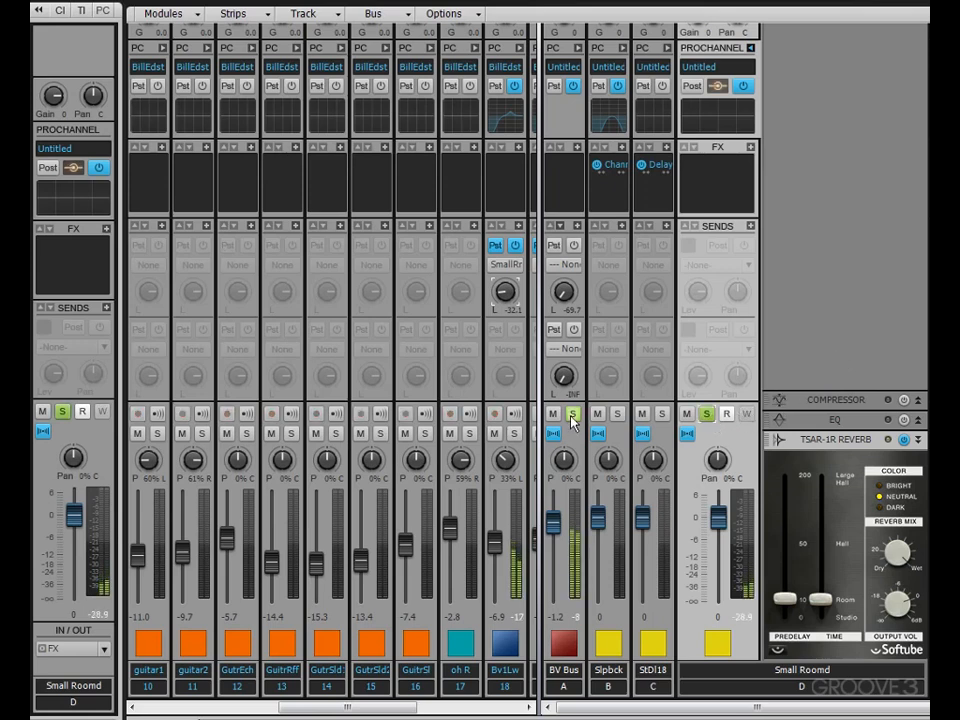
{"action": "left_click", "coordinate": [573, 416]}
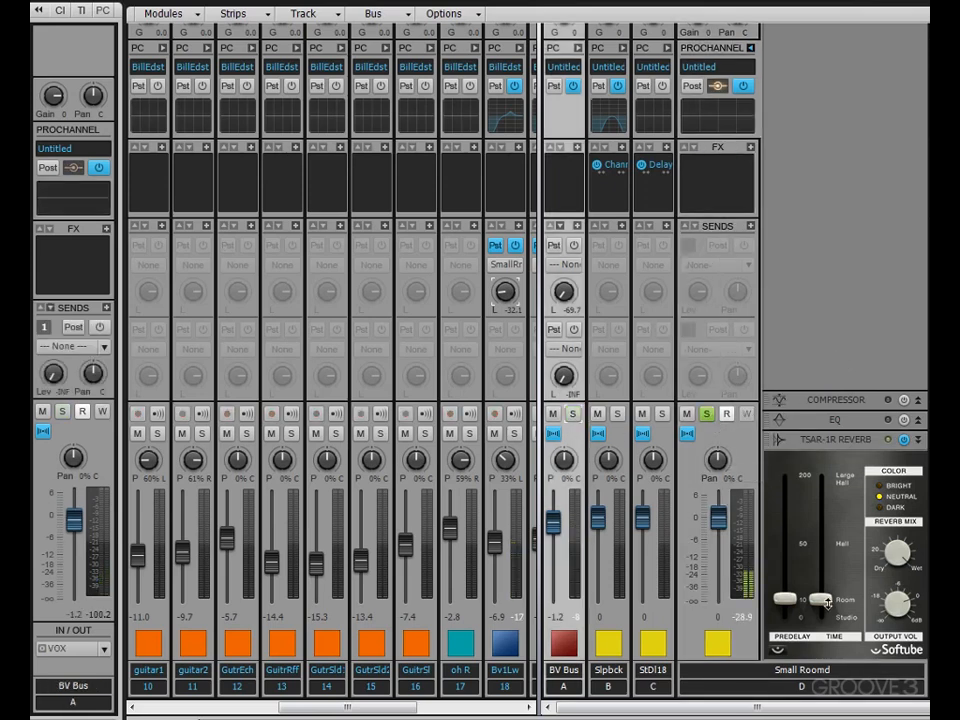
{"action": "left_click_drag", "start_coordinate": [822, 597], "coordinate": [827, 566]}
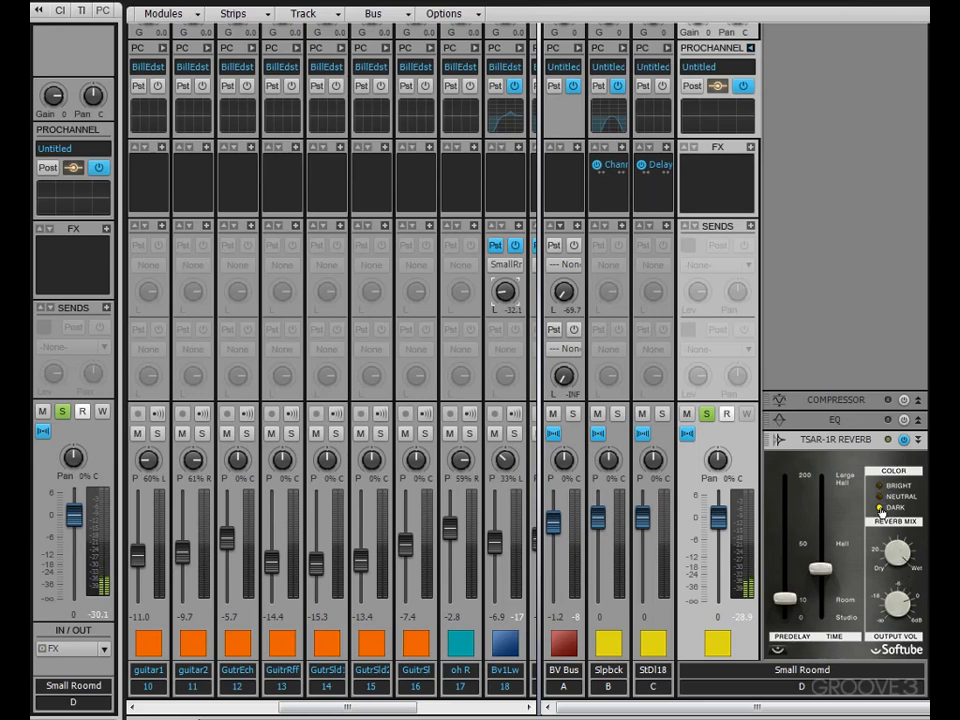
{"action": "left_click", "coordinate": [571, 415]}
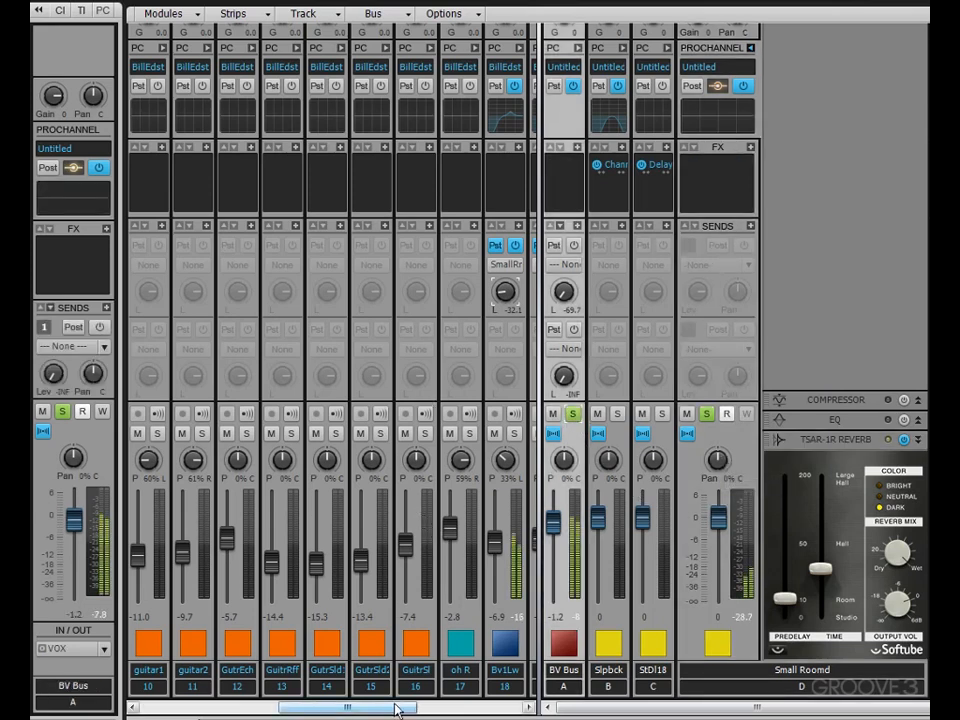
{"action": "left_click_drag", "start_coordinate": [395, 710], "coordinate": [498, 710]}
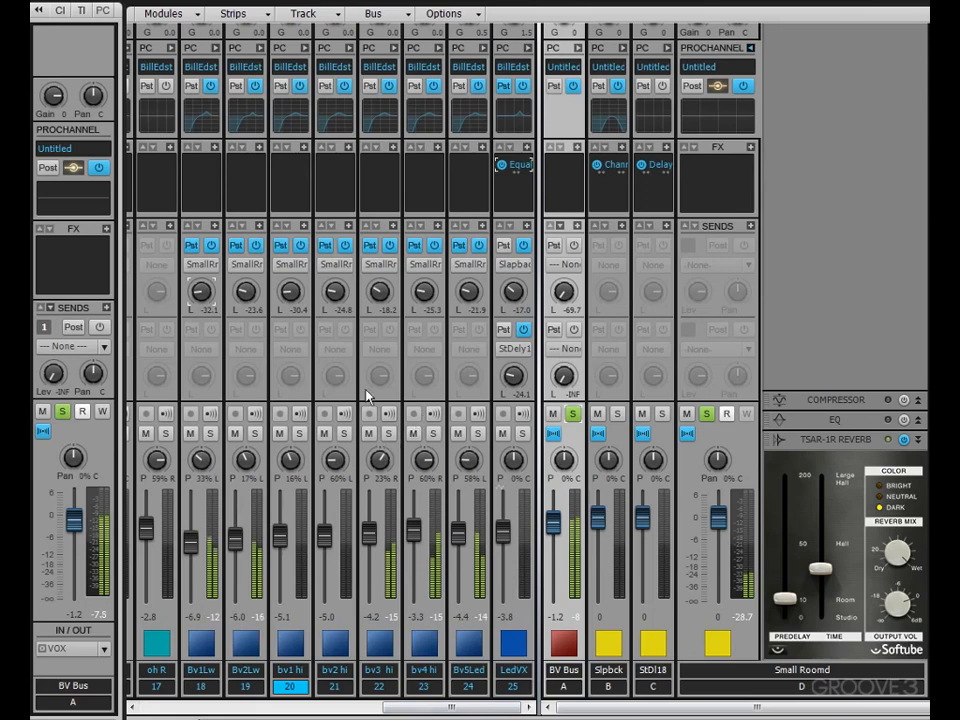
{"action": "mouse_move", "coordinate": [210, 299]}
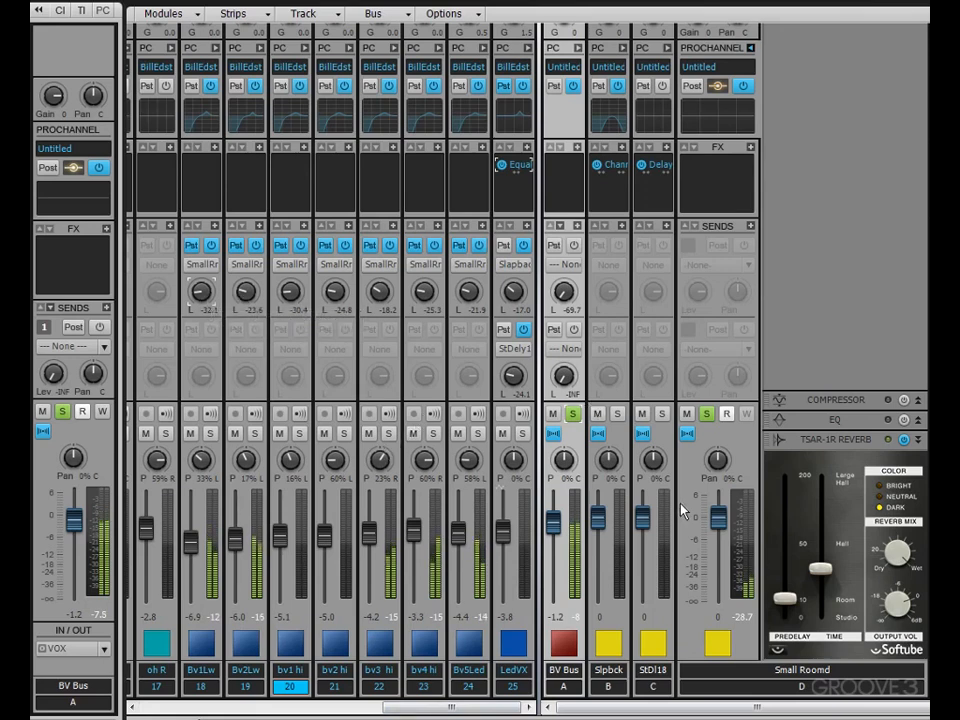
{"action": "left_click", "coordinate": [686, 515]}
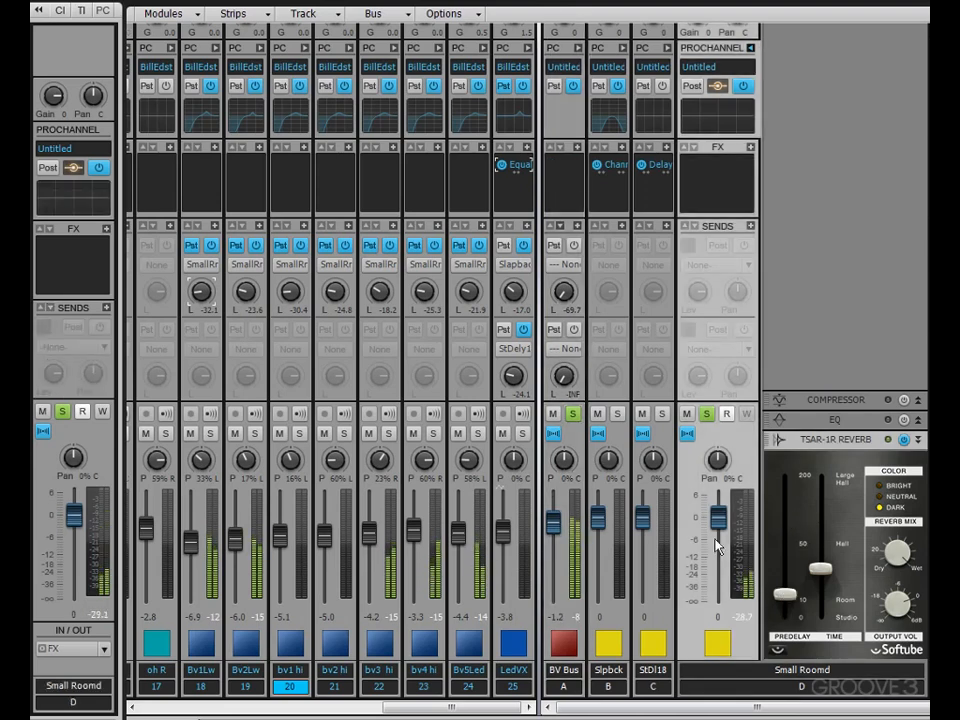
Step: Lower the BV Bus fader to -13.2 and raise the background vocal tracks' Small Room sends to between -19.8 and -16.0
{"action": "left_click", "coordinate": [565, 555]}
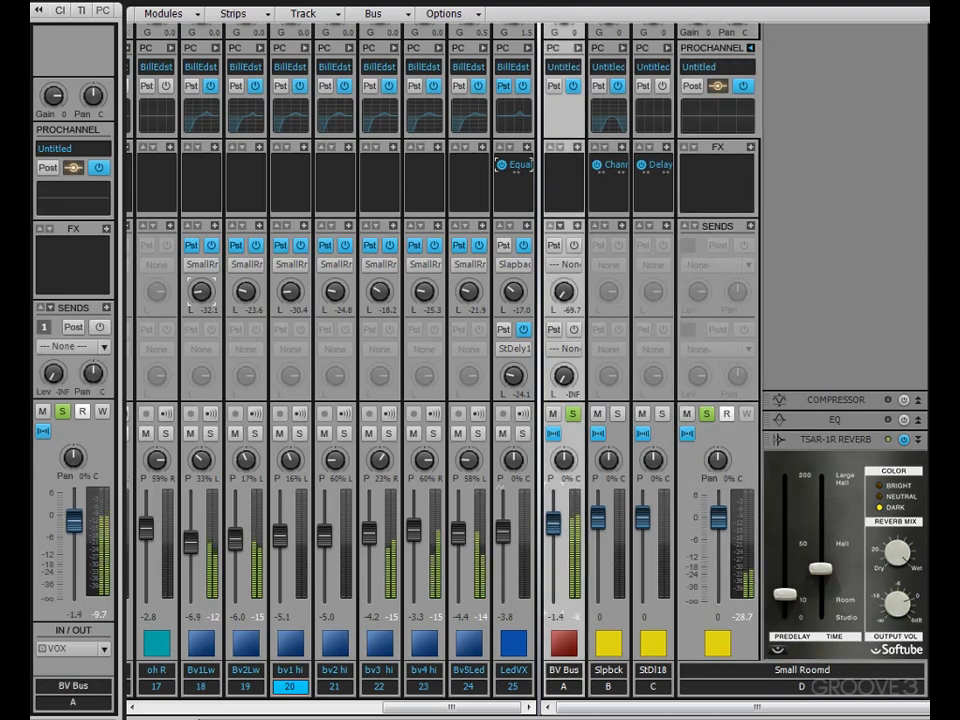
{"action": "left_click_drag", "start_coordinate": [553, 522], "coordinate": [553, 560]}
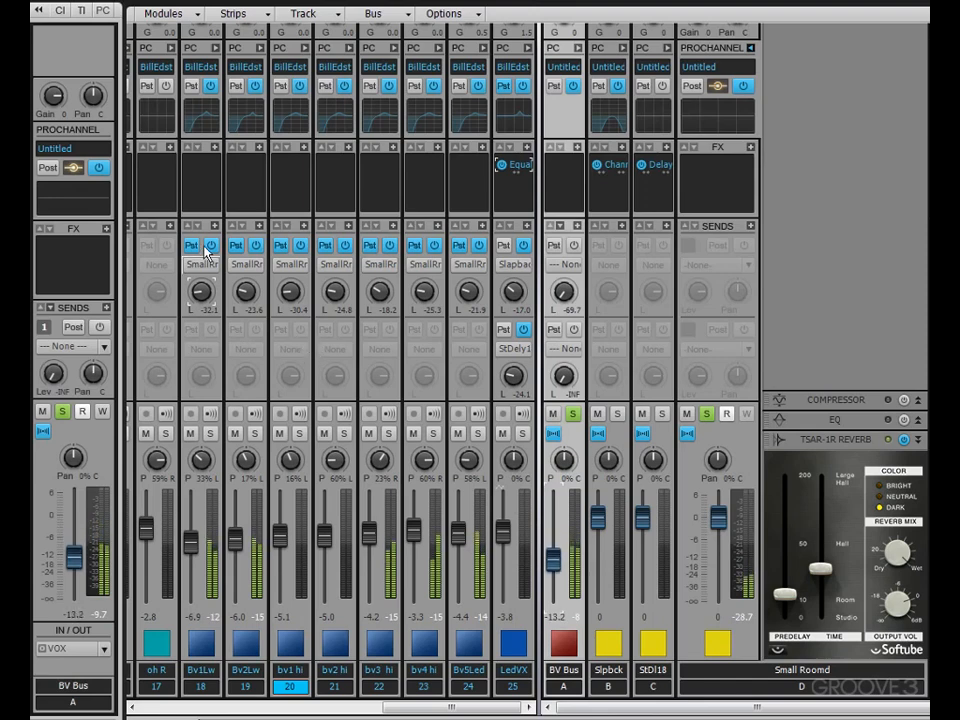
{"action": "left_click_drag", "start_coordinate": [201, 291], "coordinate": [291, 290]}
{"action": "left_click_drag", "start_coordinate": [335, 292], "coordinate": [469, 284]}
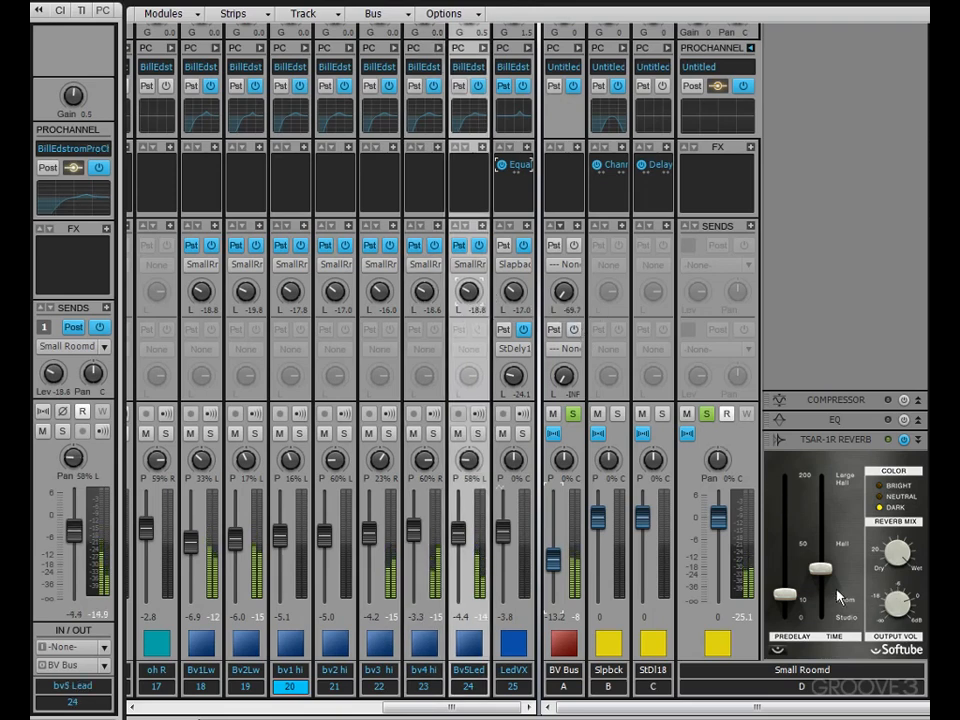
Step: Shorten the Small Room reverb time to Room, increase its predelay and raise the BV Bus fader to about -4.5
{"action": "left_click_drag", "start_coordinate": [820, 568], "coordinate": [827, 596]}
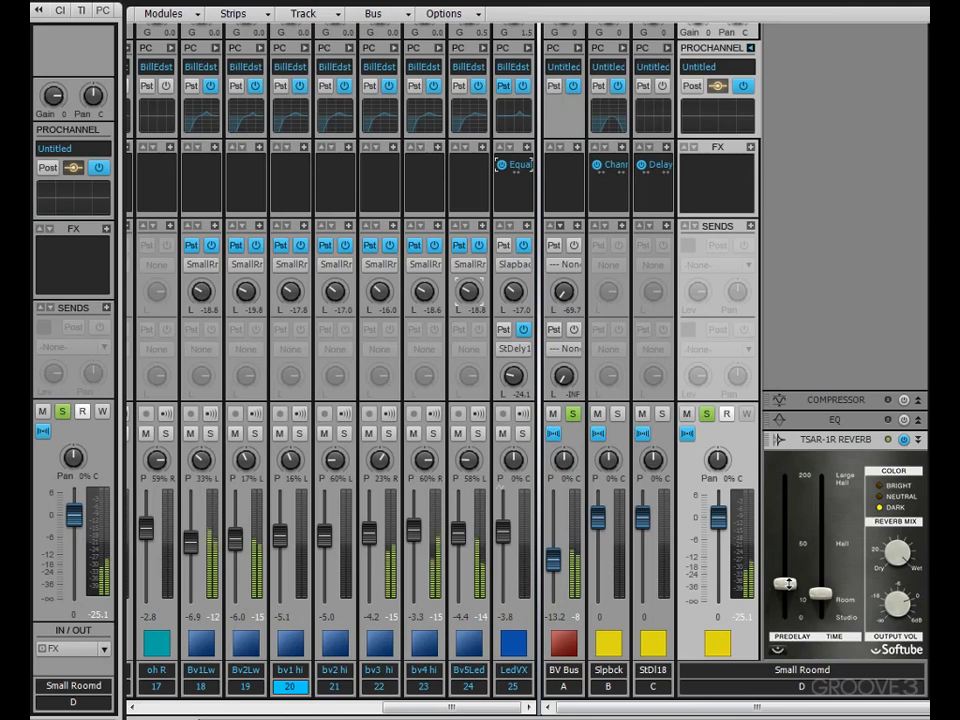
{"action": "left_click_drag", "start_coordinate": [789, 588], "coordinate": [790, 583]}
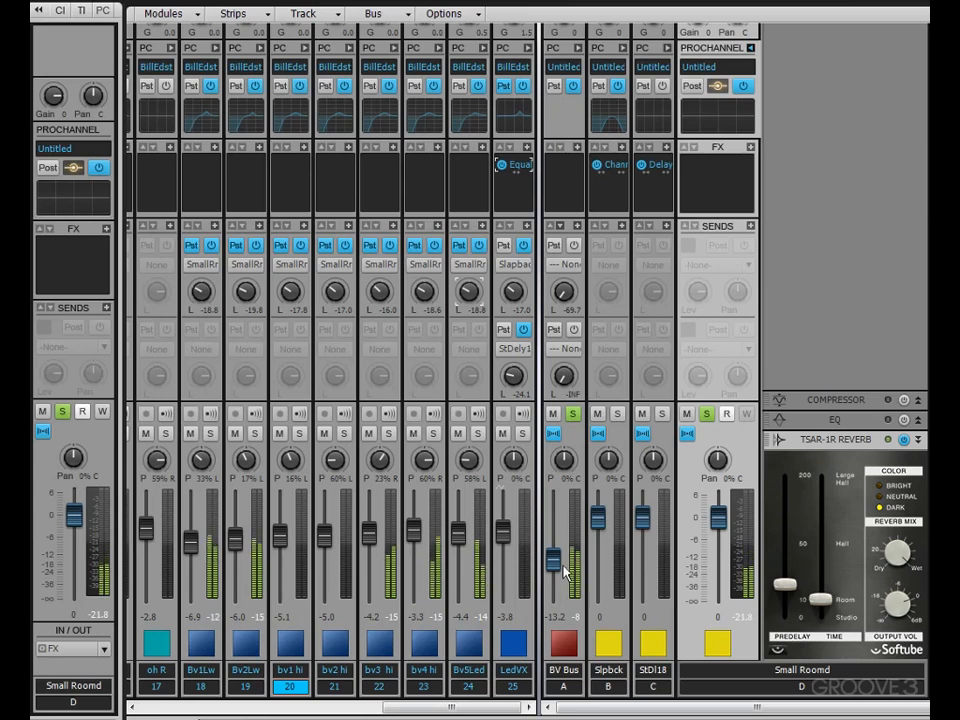
{"action": "left_click_drag", "start_coordinate": [553, 558], "coordinate": [553, 534]}
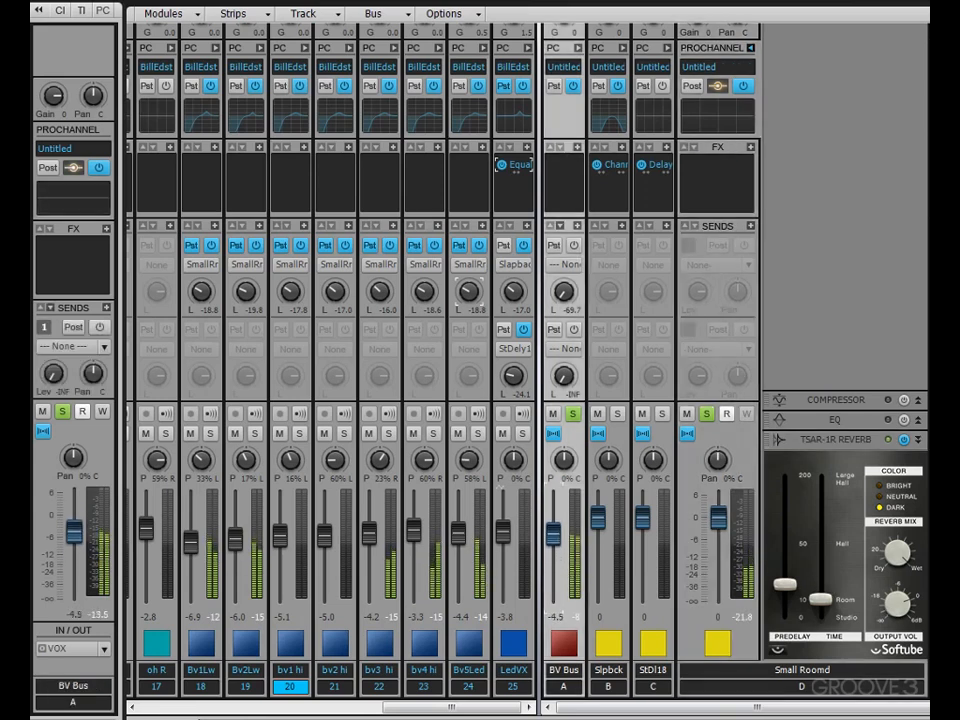
Step: Compare the background vocals with Small Room unsoloed and soloed, nudge its fader to 0.1 and slightly lengthen the reverb time
{"action": "left_click", "coordinate": [706, 416]}
{"action": "left_click", "coordinate": [706, 416]}
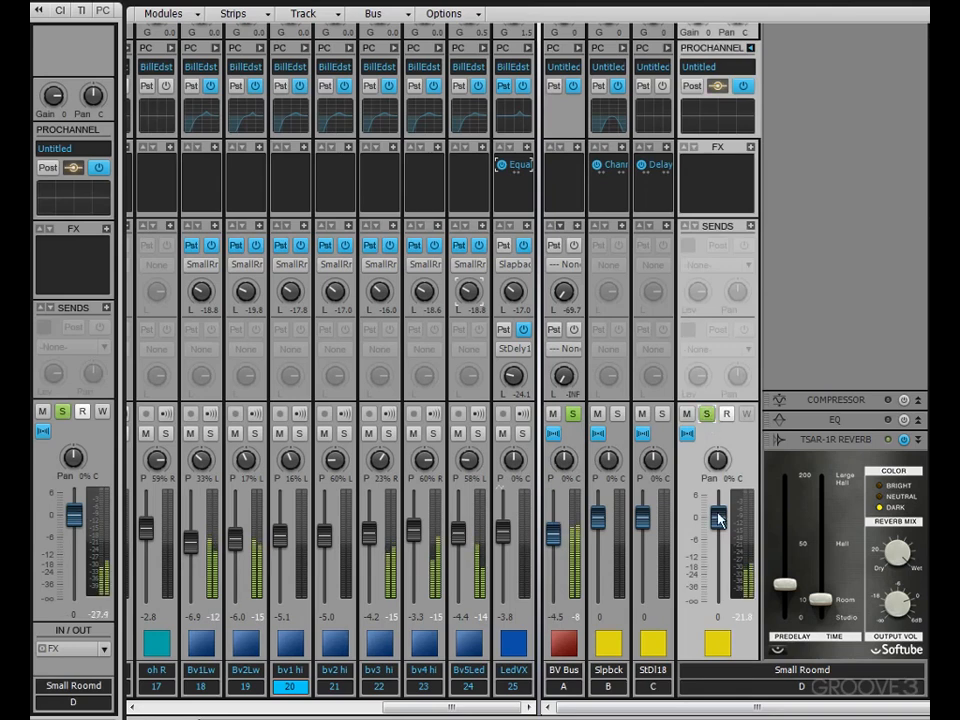
{"action": "left_click", "coordinate": [718, 514]}
{"action": "left_click_drag", "start_coordinate": [820, 598], "coordinate": [821, 592]}
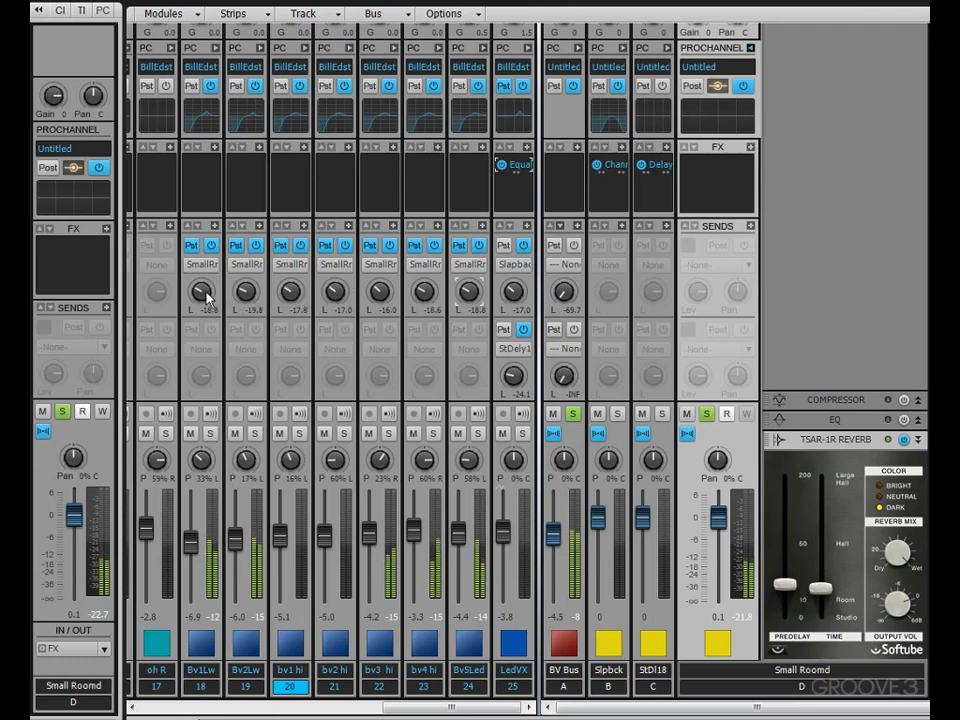
Step: Raise the background vocals' Small Room sends to between -17.4 and -12.6, set Lead VOX's Slapback send to -30.5 and stop playback
{"action": "left_click_drag", "start_coordinate": [201, 291], "coordinate": [513, 293]}
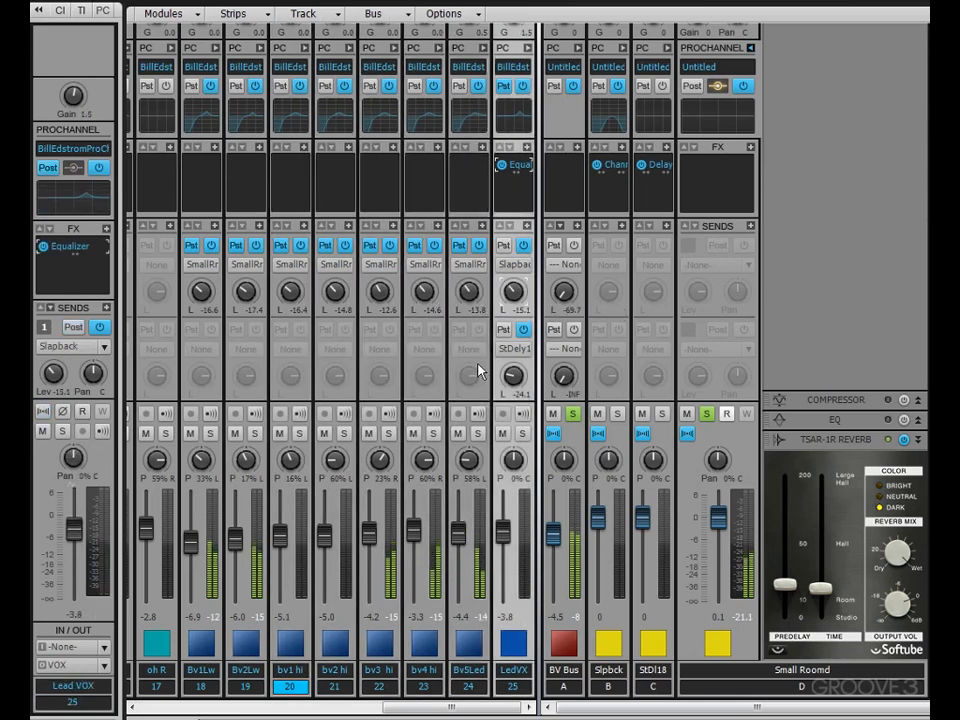
{"action": "left_click", "coordinate": [522, 330]}
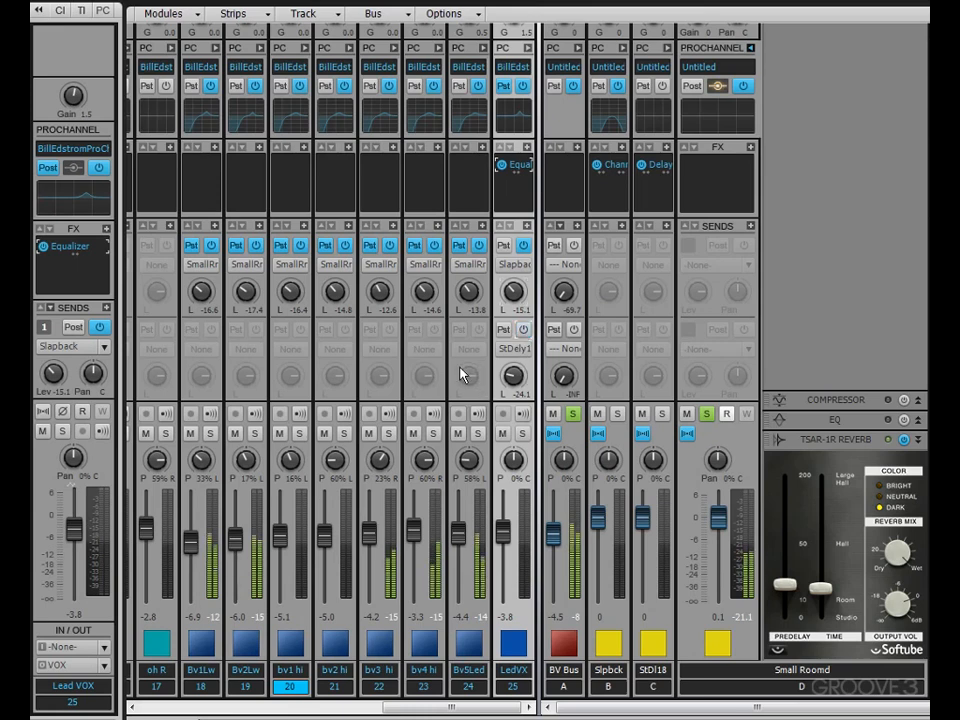
{"action": "left_click", "coordinate": [522, 330]}
{"action": "mouse_move", "coordinate": [526, 292]}
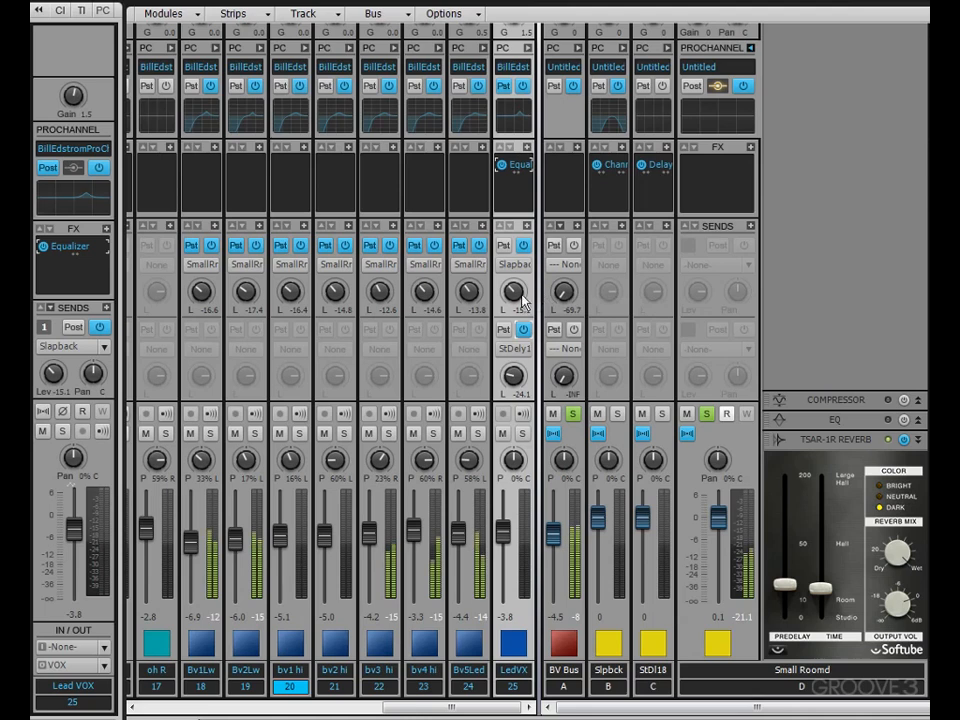
{"action": "left_click_drag", "start_coordinate": [516, 293], "coordinate": [516, 318]}
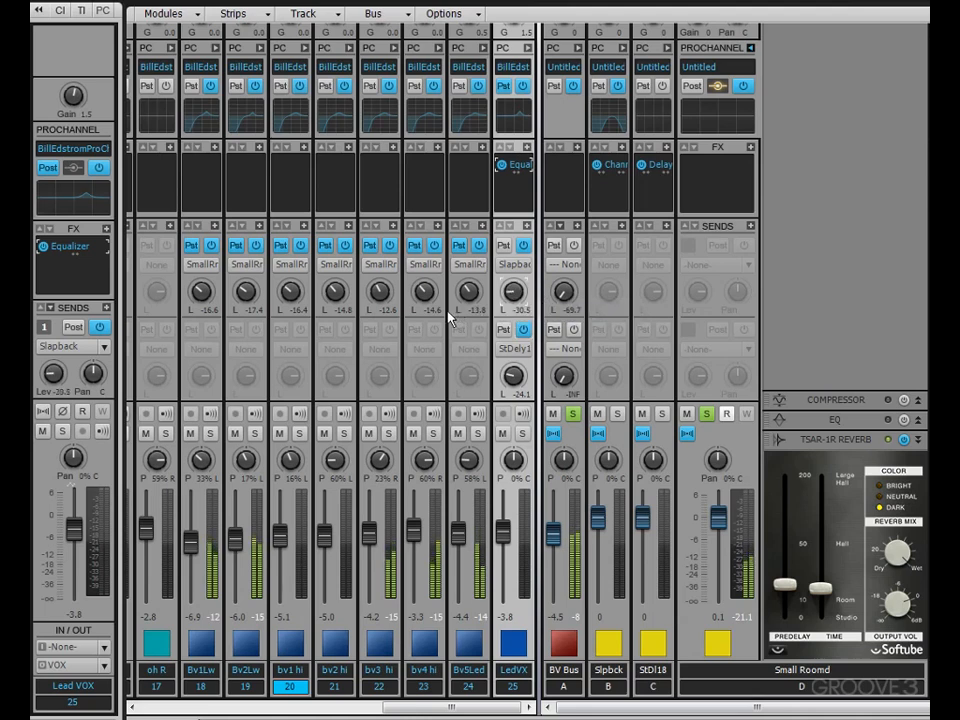
{"action": "key", "text": "space"}
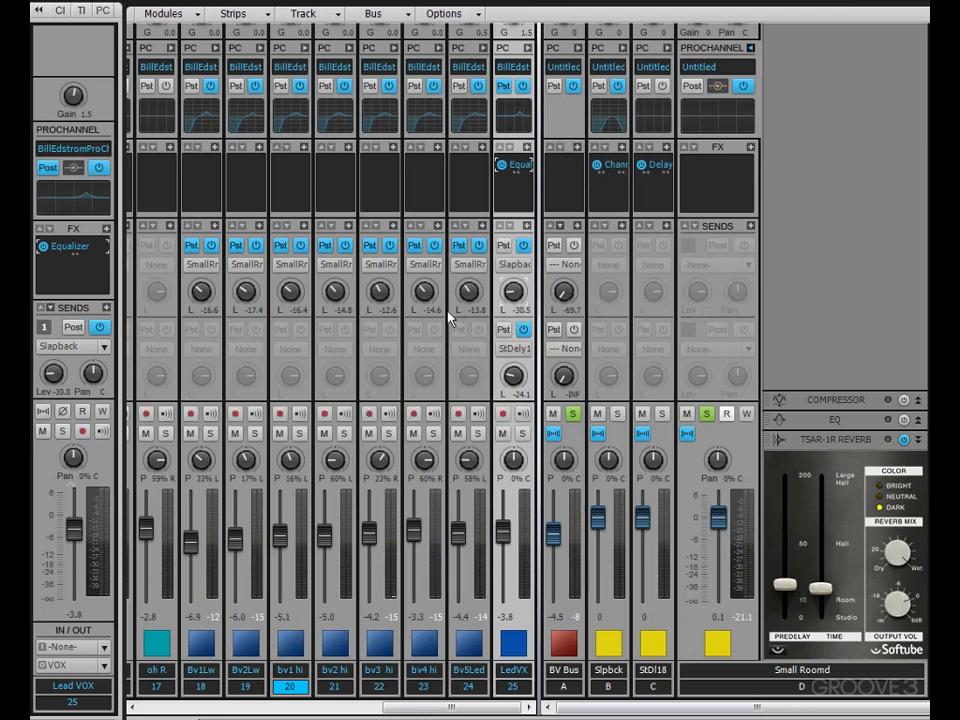